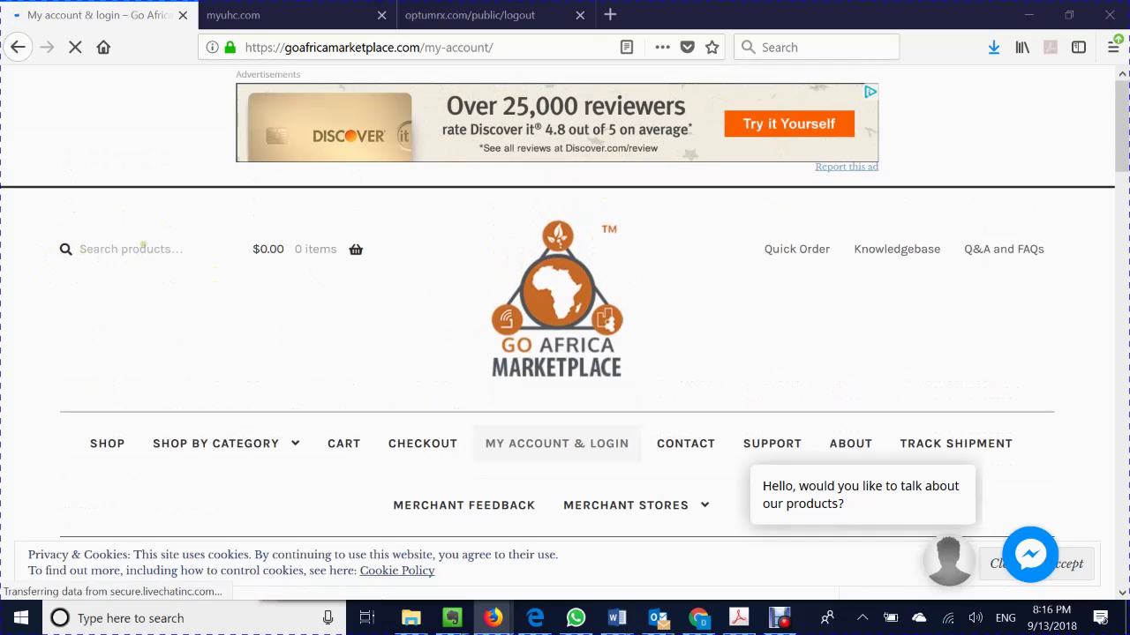
# - Tick 'I have read and accepted the terms and conditions' and submit the vendor Register form
pyautogui.moveTo(294, 258)
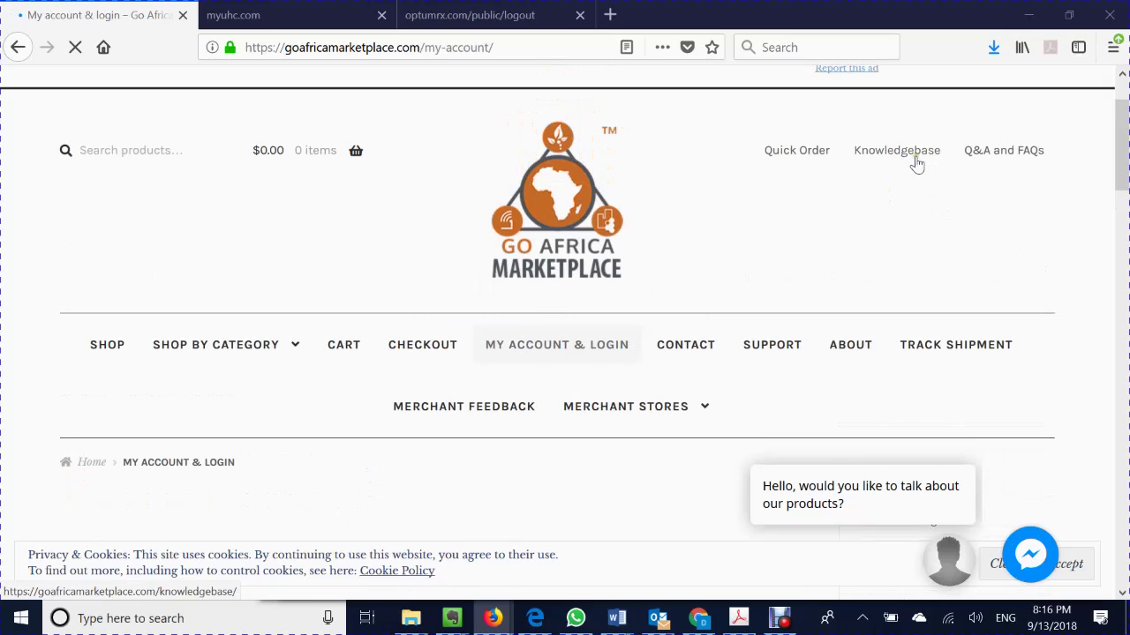
pyautogui.scroll(-2, 331, 308)
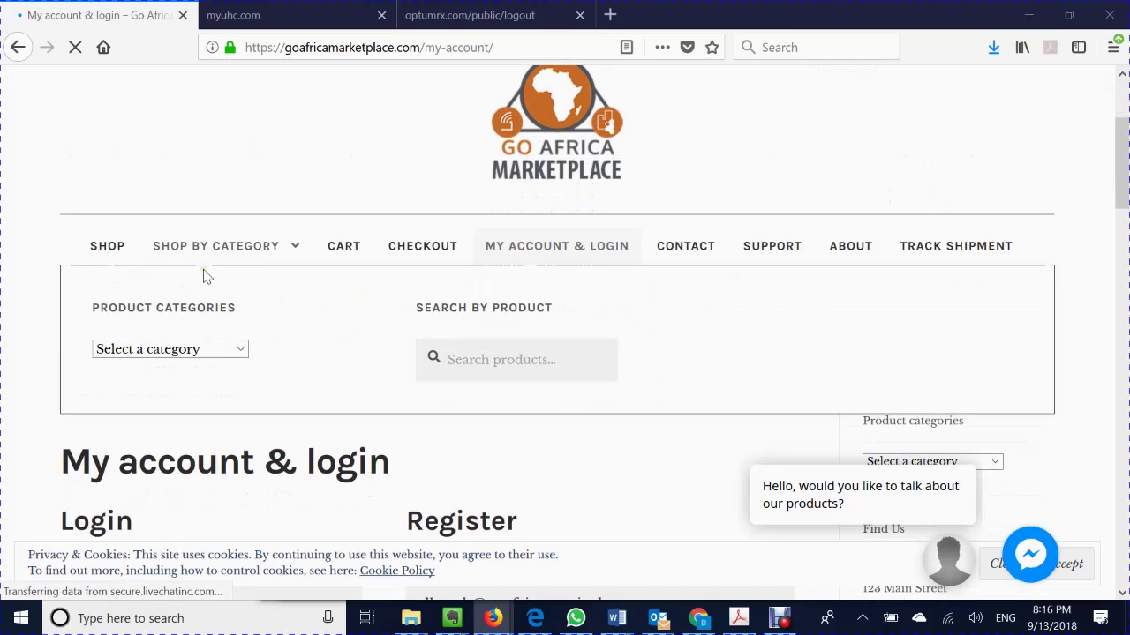
pyautogui.moveTo(224, 253)
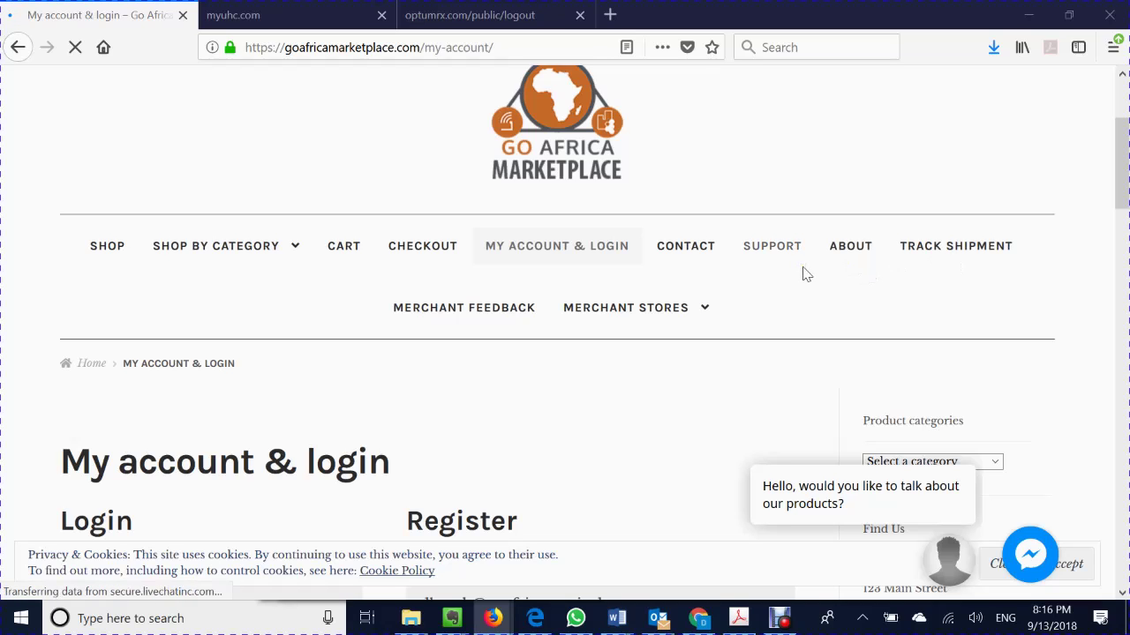
pyautogui.scroll(-2, 803, 274)
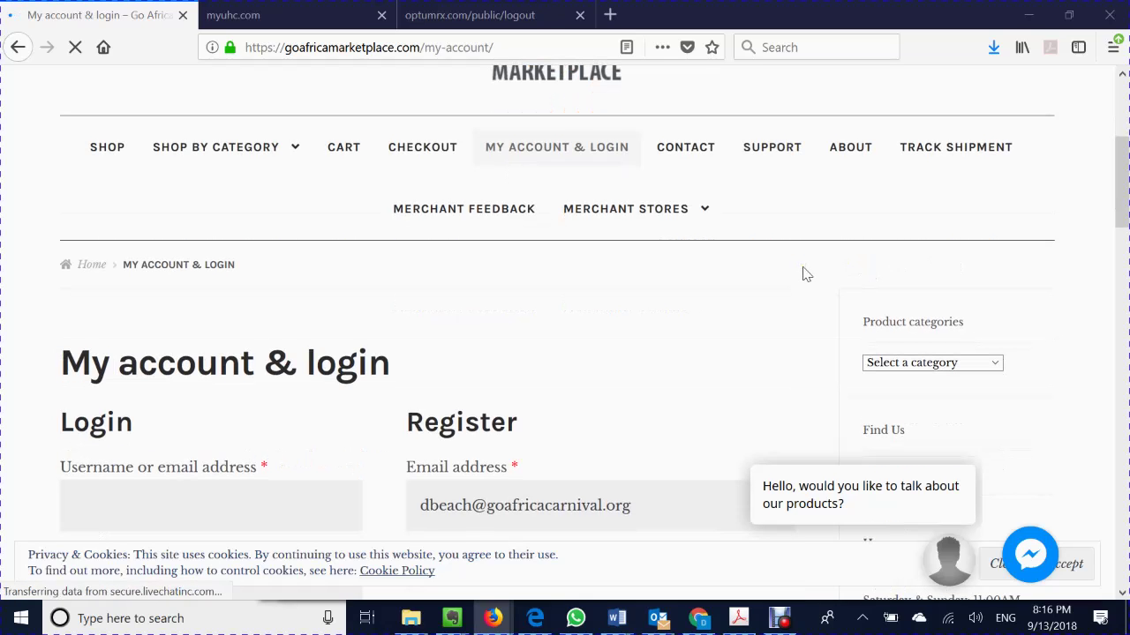
pyautogui.scroll(2, 804, 273)
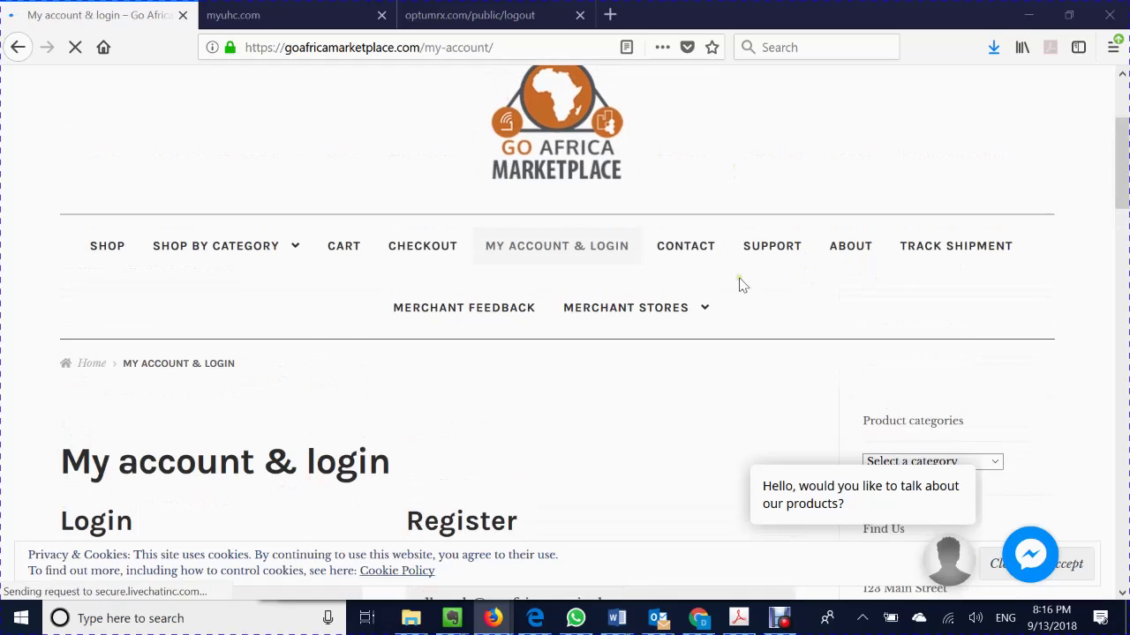
pyautogui.scroll(2, 742, 284)
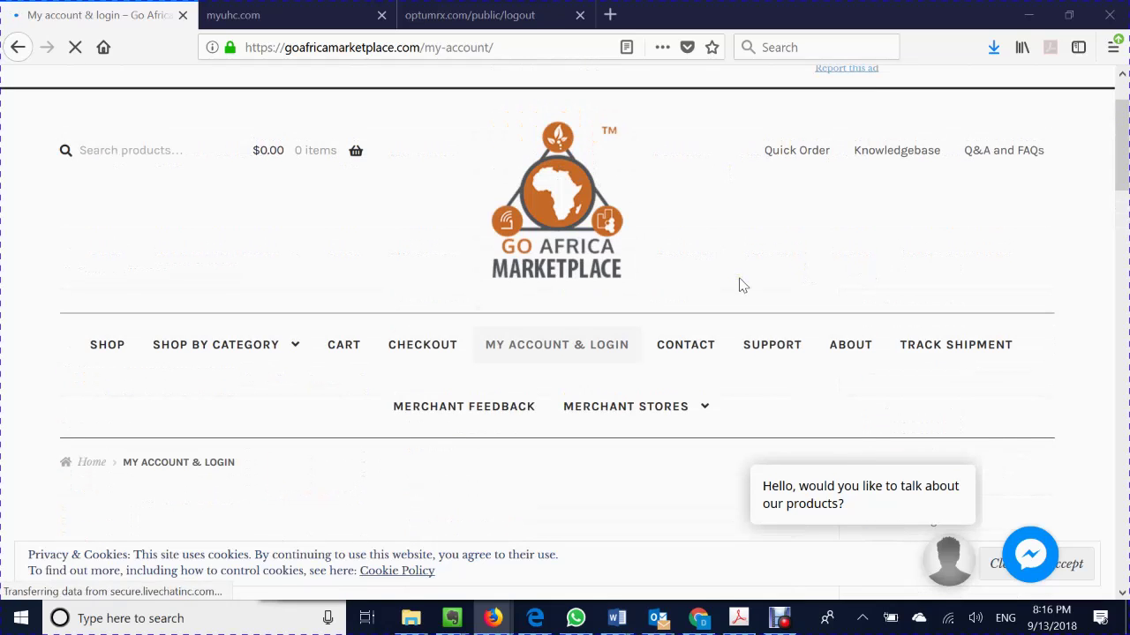
pyautogui.scroll(-2, 739, 283)
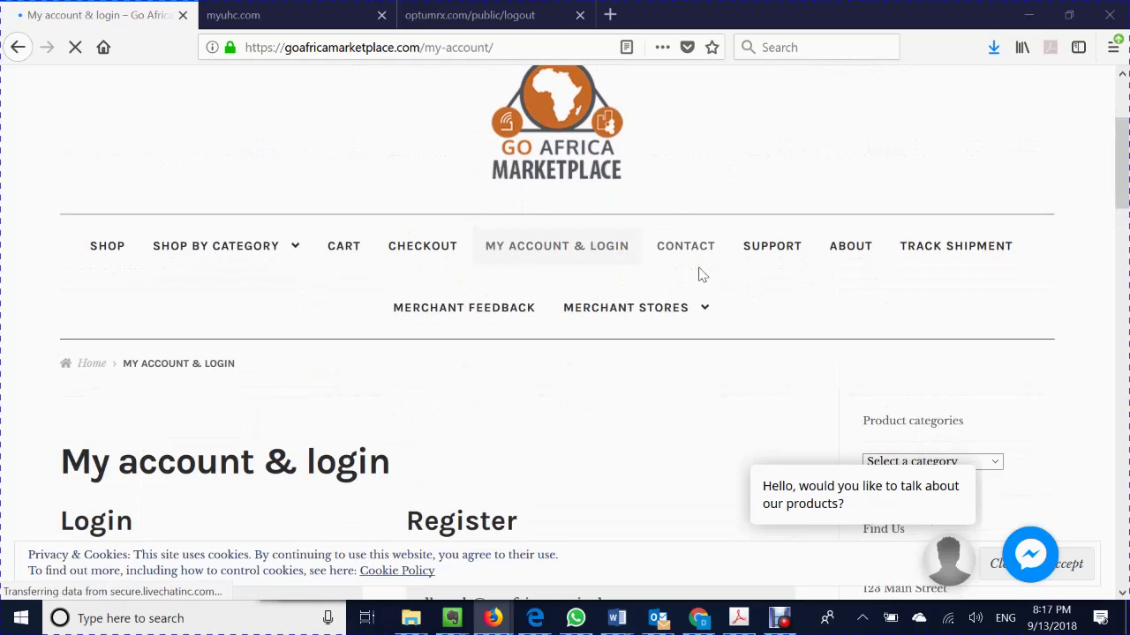
pyautogui.scroll(2, 699, 275)
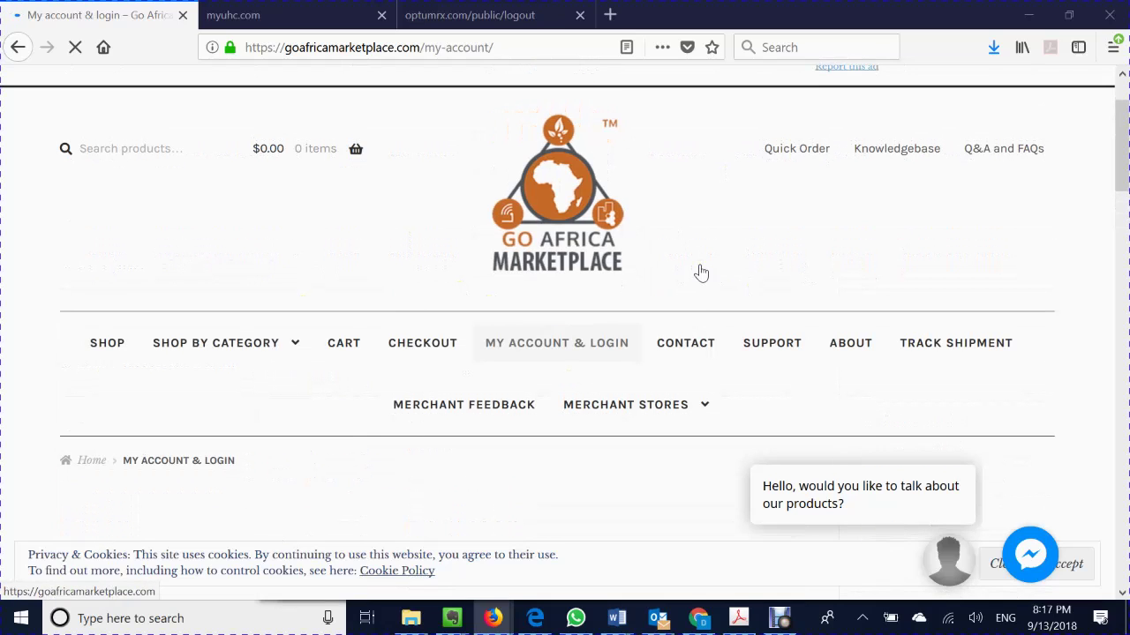
pyautogui.scroll(-2, 702, 272)
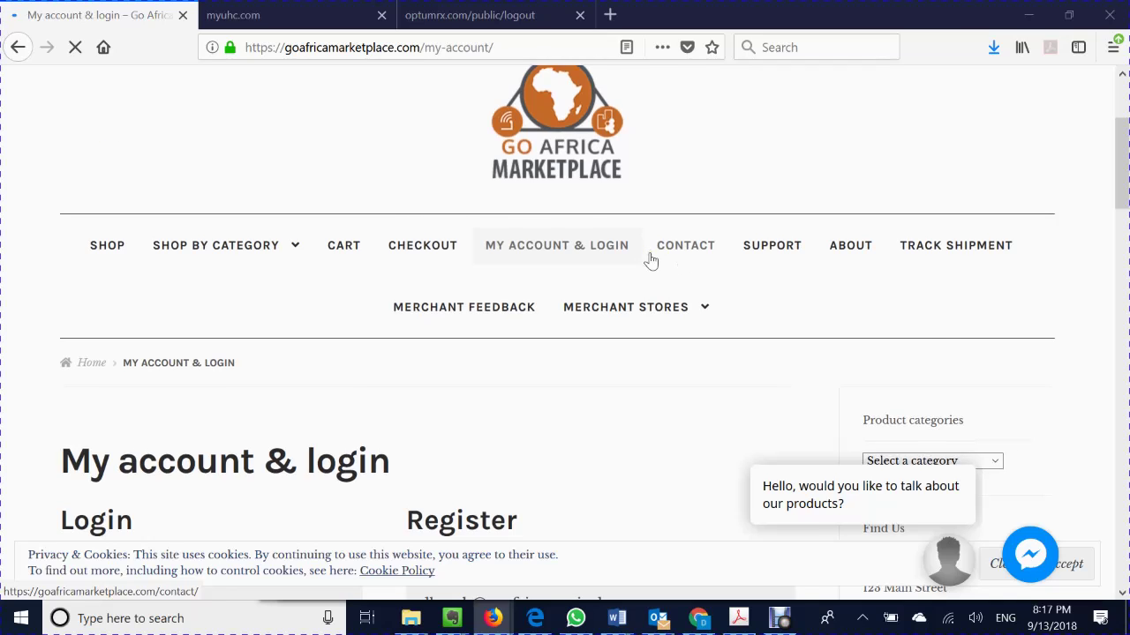
pyautogui.scroll(-2, 650, 260)
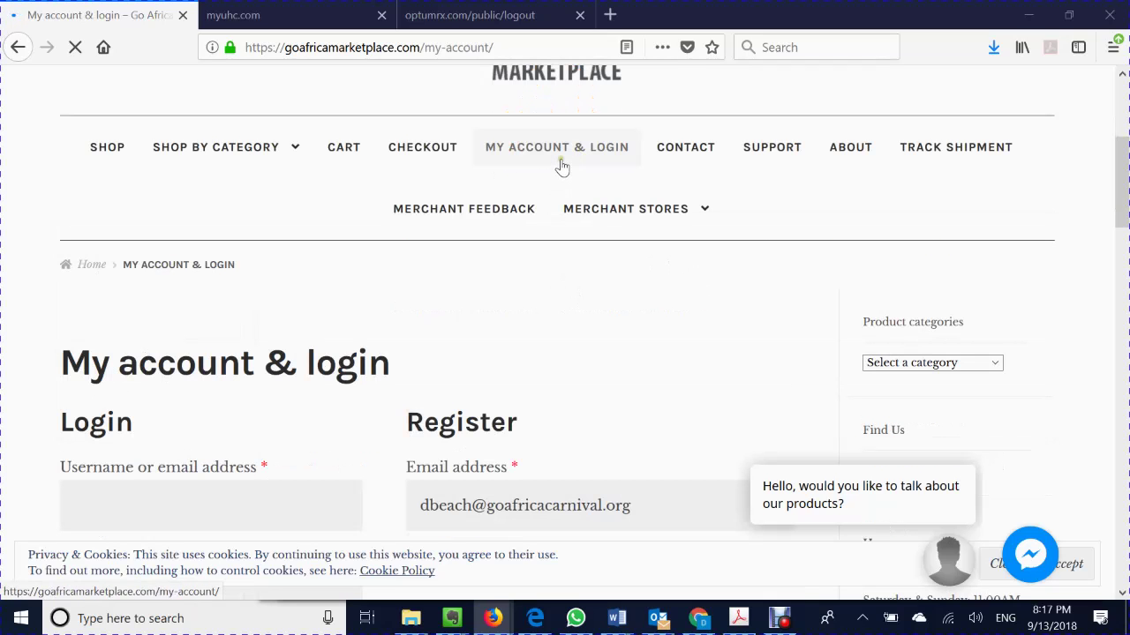
pyautogui.scroll(-4, 618, 253)
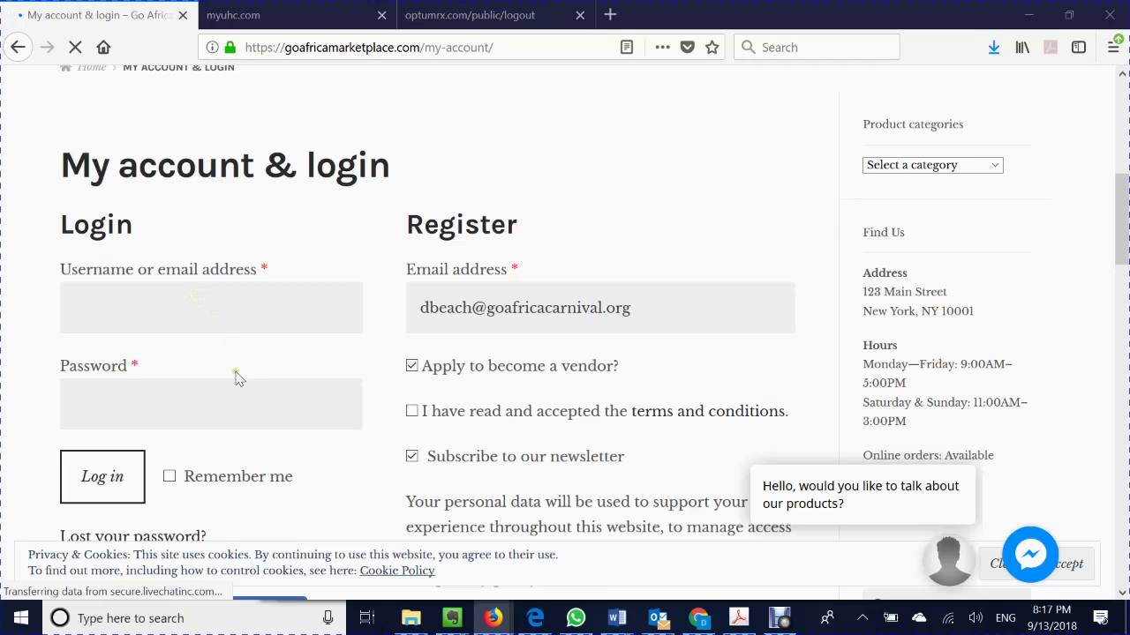
pyautogui.scroll(-2, 237, 406)
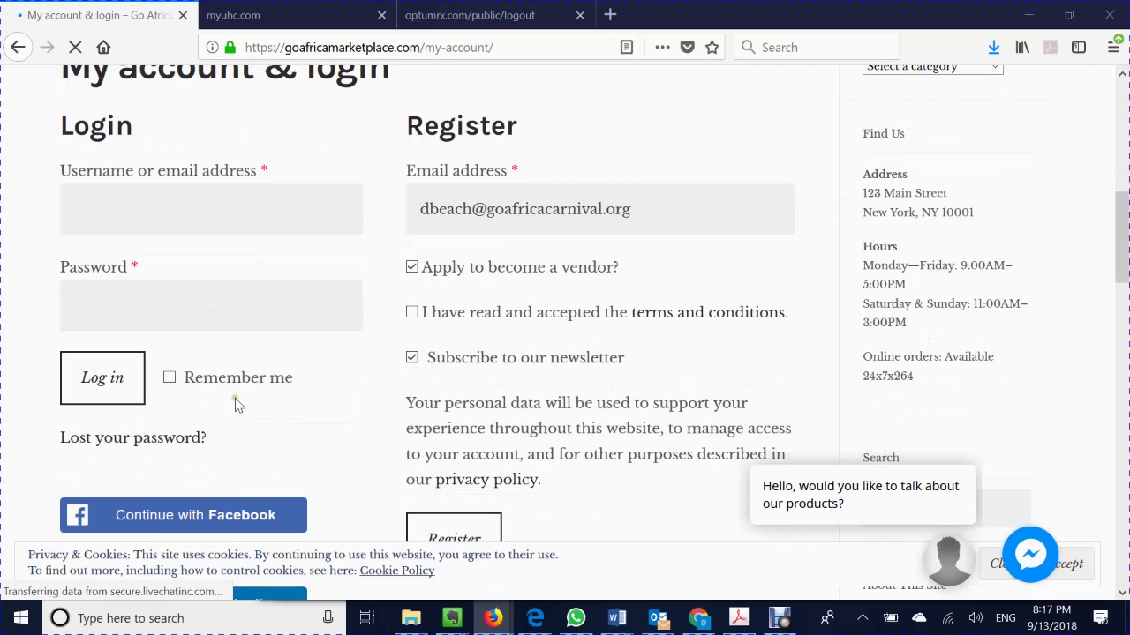
pyautogui.scroll(5, 244, 286)
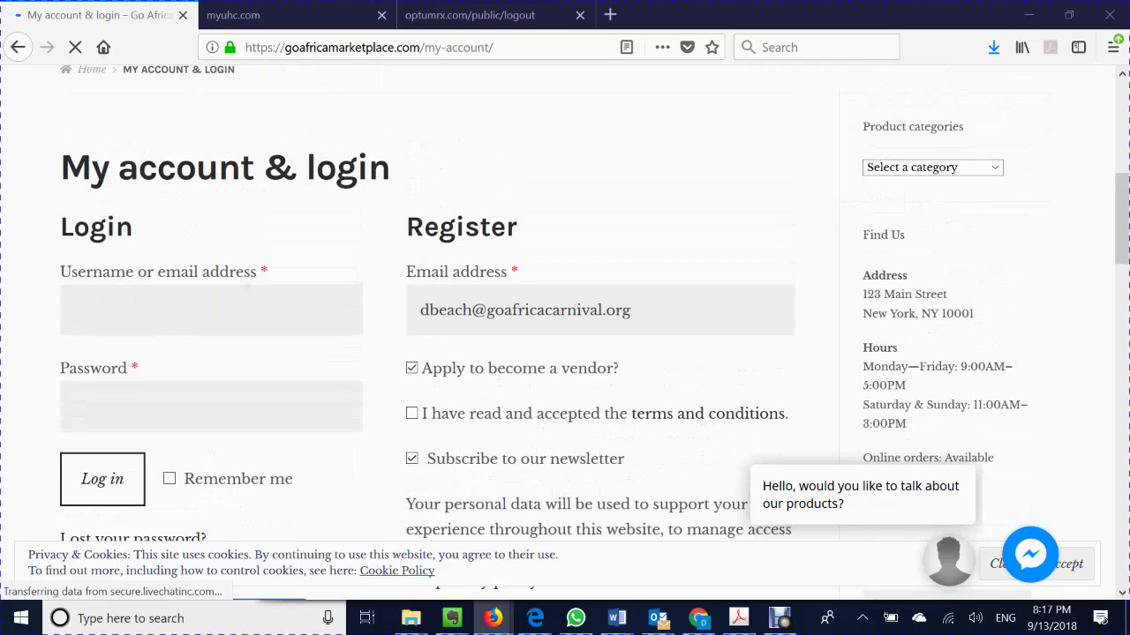
pyautogui.scroll(2, 250, 294)
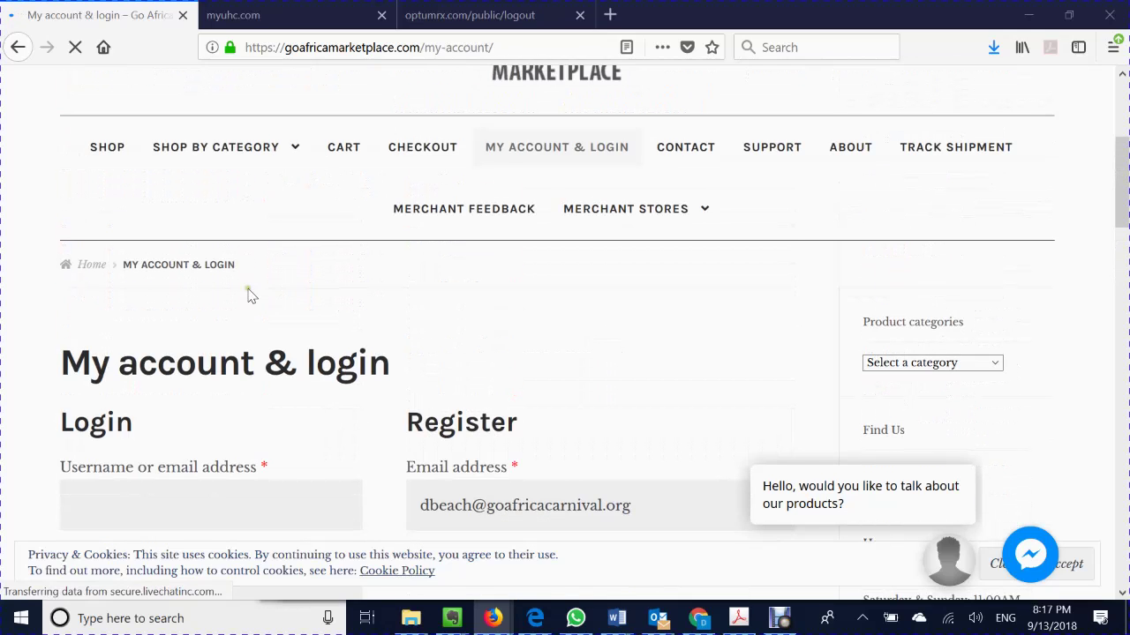
pyautogui.scroll(-4, 248, 294)
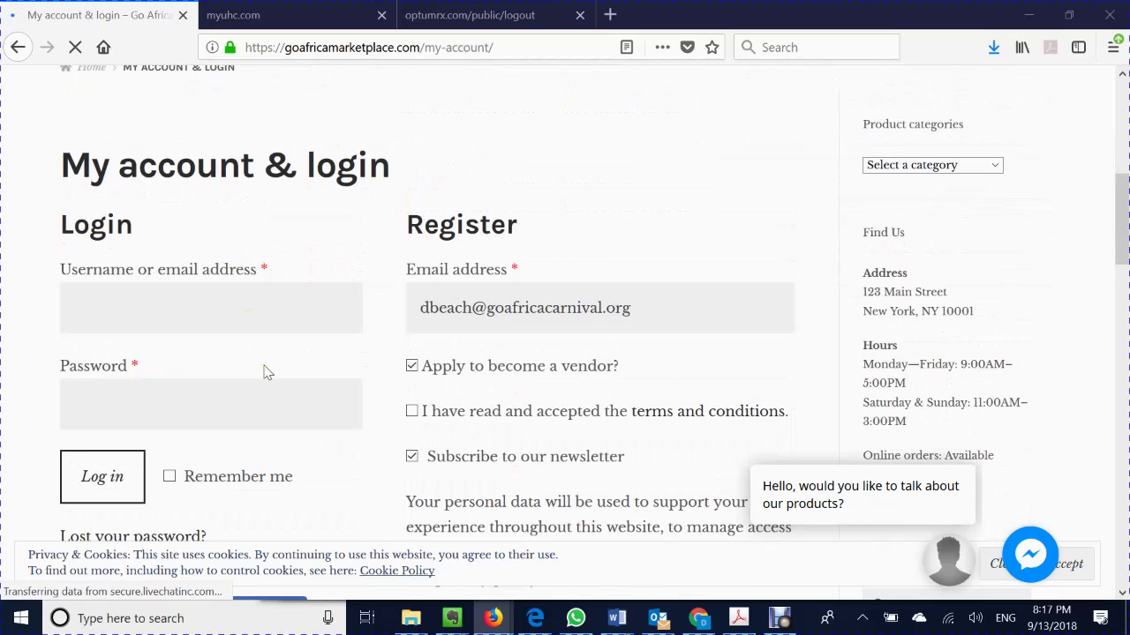
pyautogui.scroll(4, 264, 371)
pyautogui.scroll(-7, 263, 369)
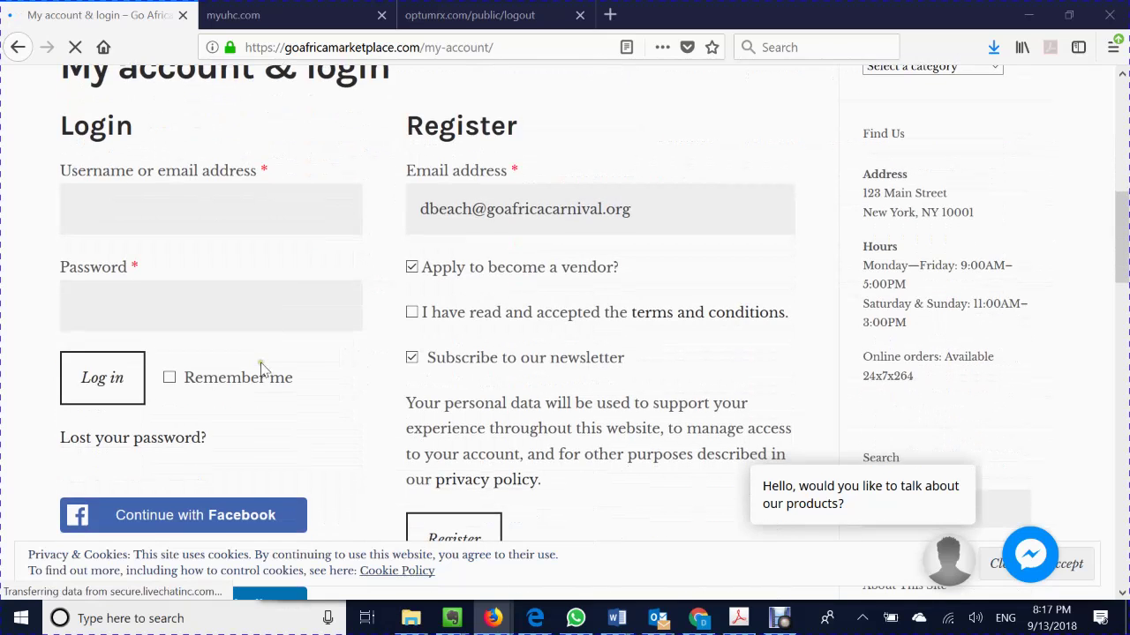
pyautogui.scroll(4, 260, 362)
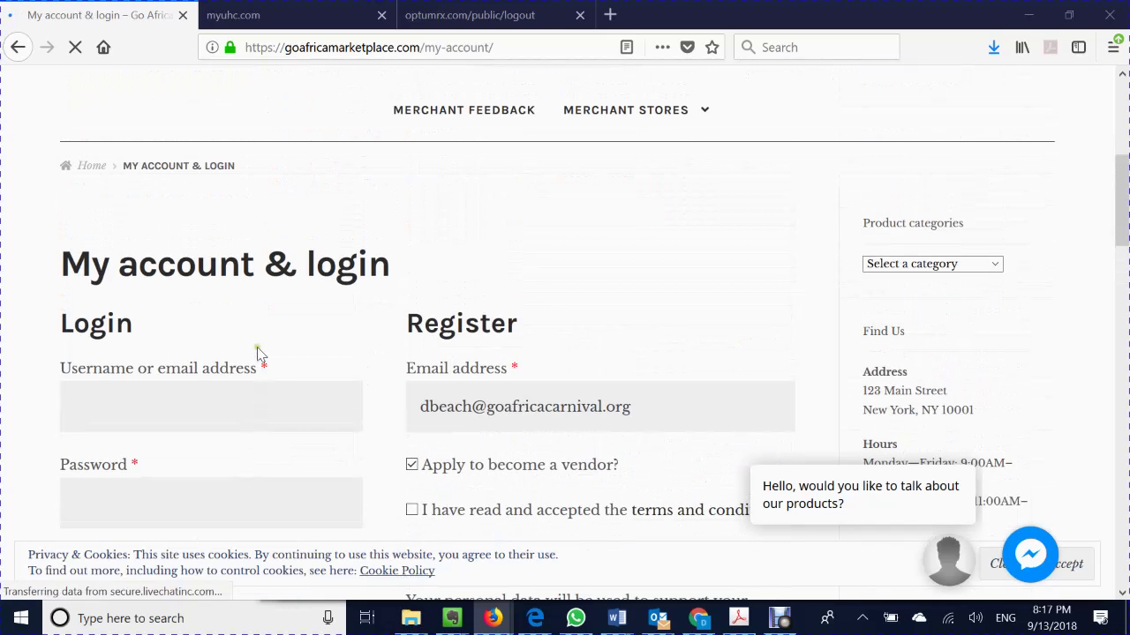
pyautogui.scroll(-8, 267, 342)
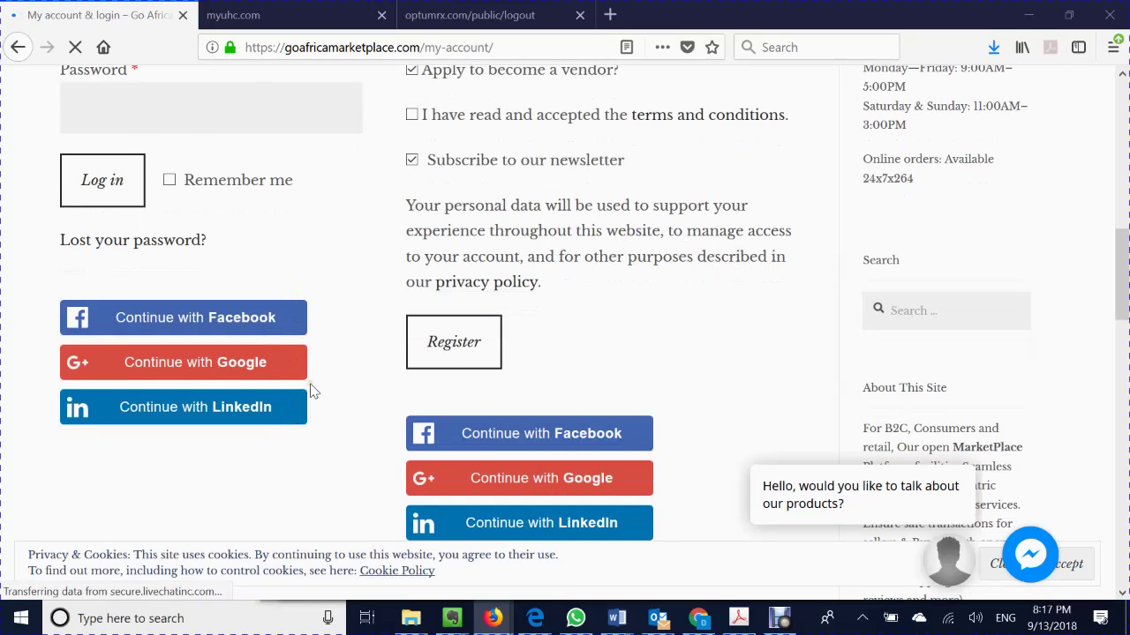
pyautogui.scroll(3, 311, 391)
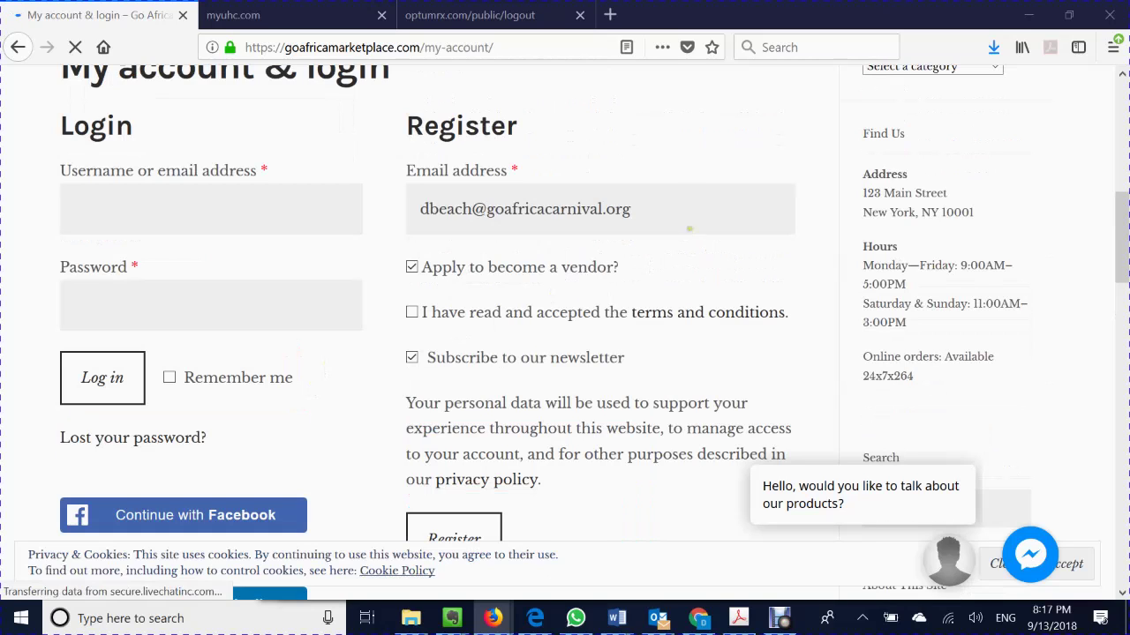
pyautogui.scroll(-2, 424, 335)
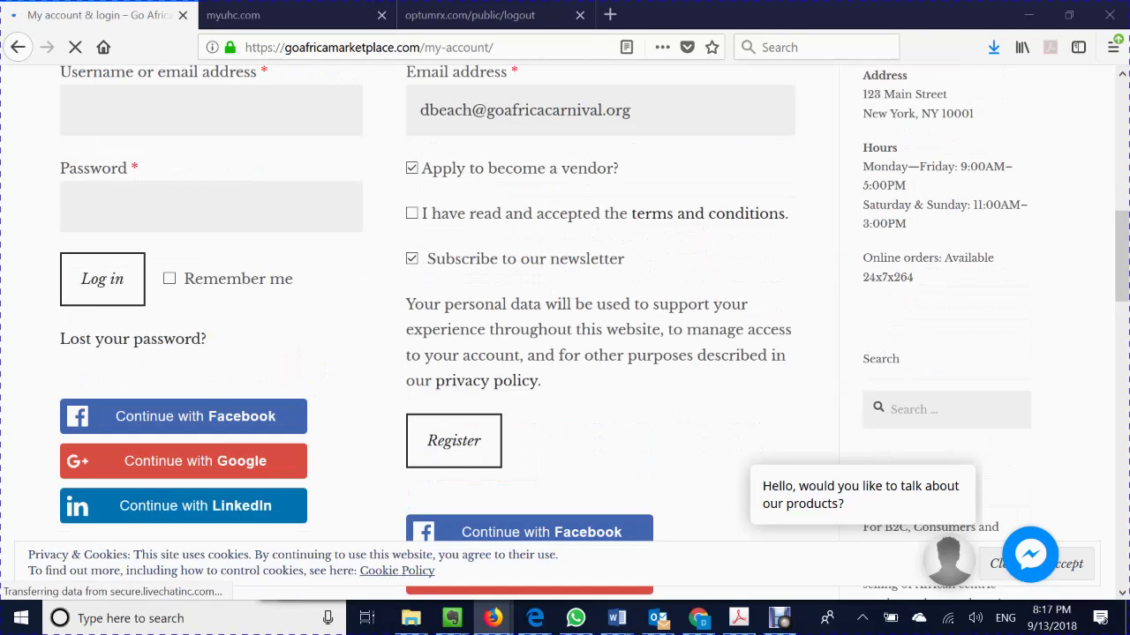
pyautogui.click(411, 215)
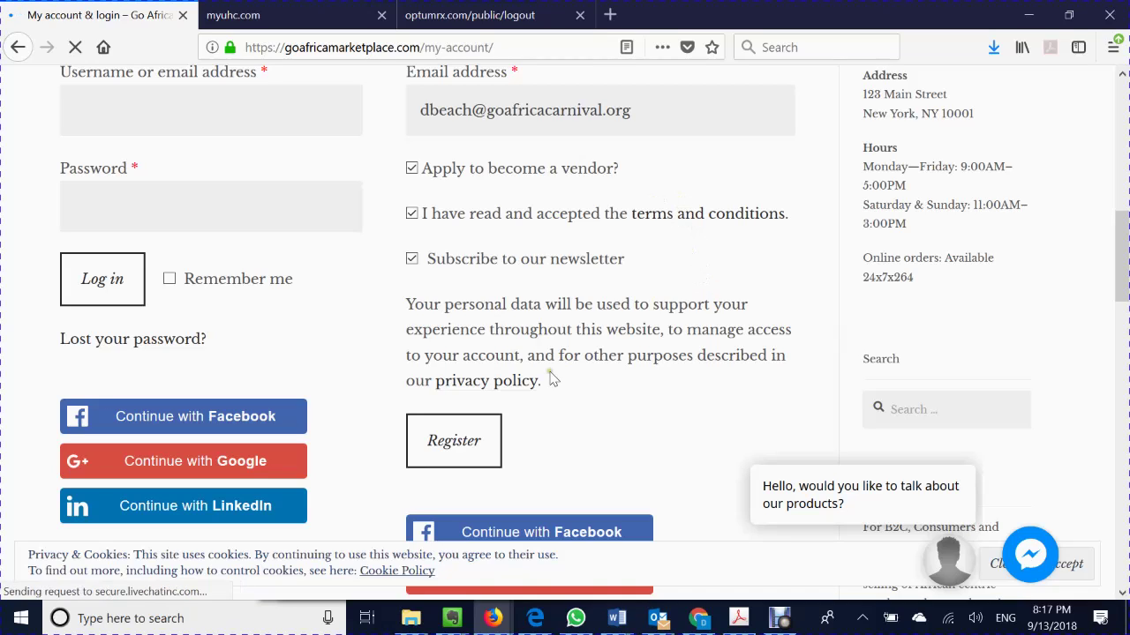
pyautogui.click(481, 435)
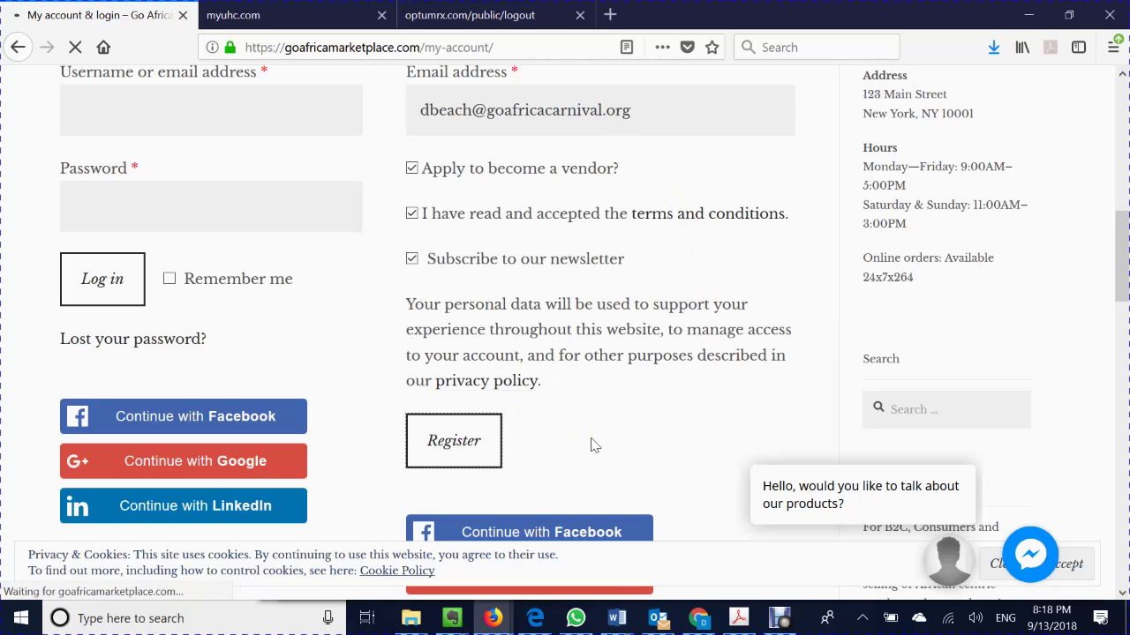
pyautogui.scroll(-5, 580, 421)
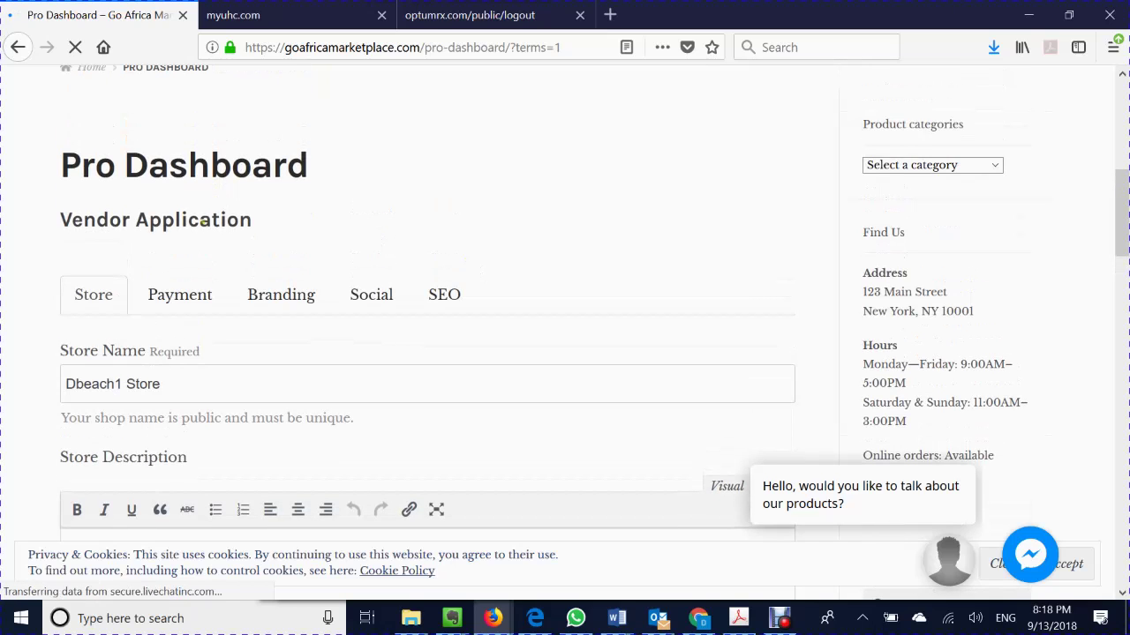
pyautogui.scroll(-2, 130, 298)
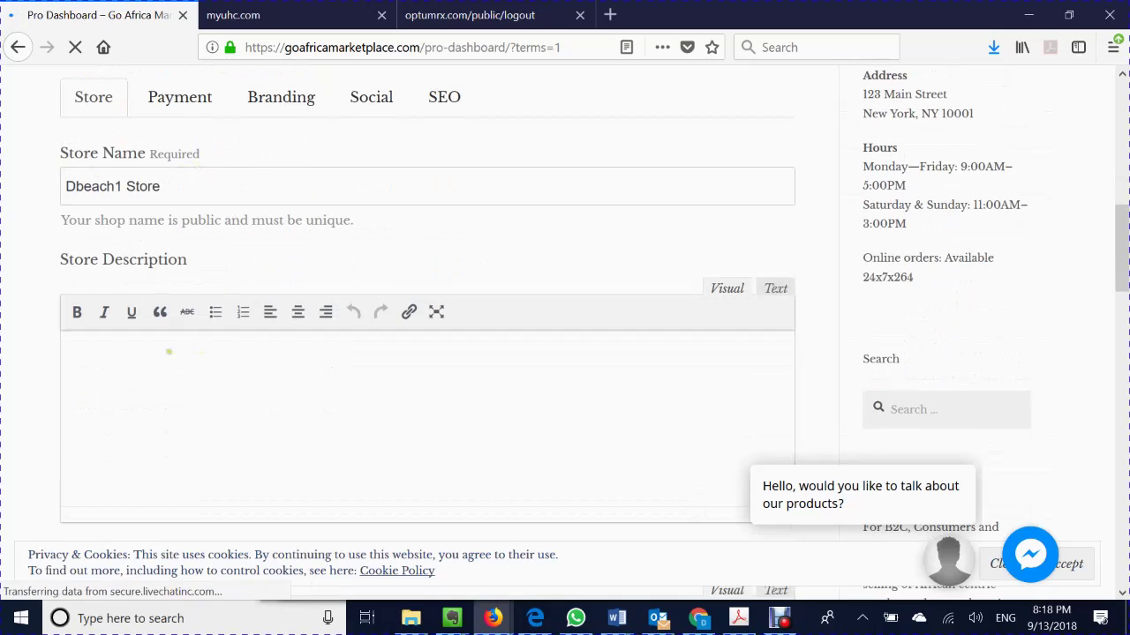
pyautogui.scroll(-1, 296, 332)
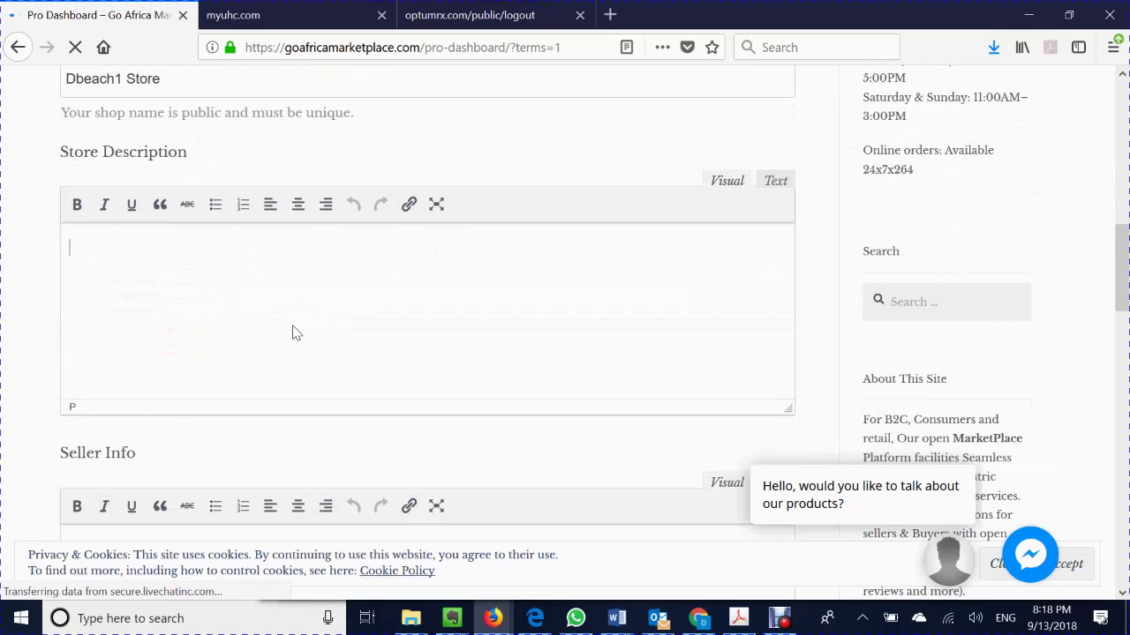
pyautogui.scroll(-2, 295, 332)
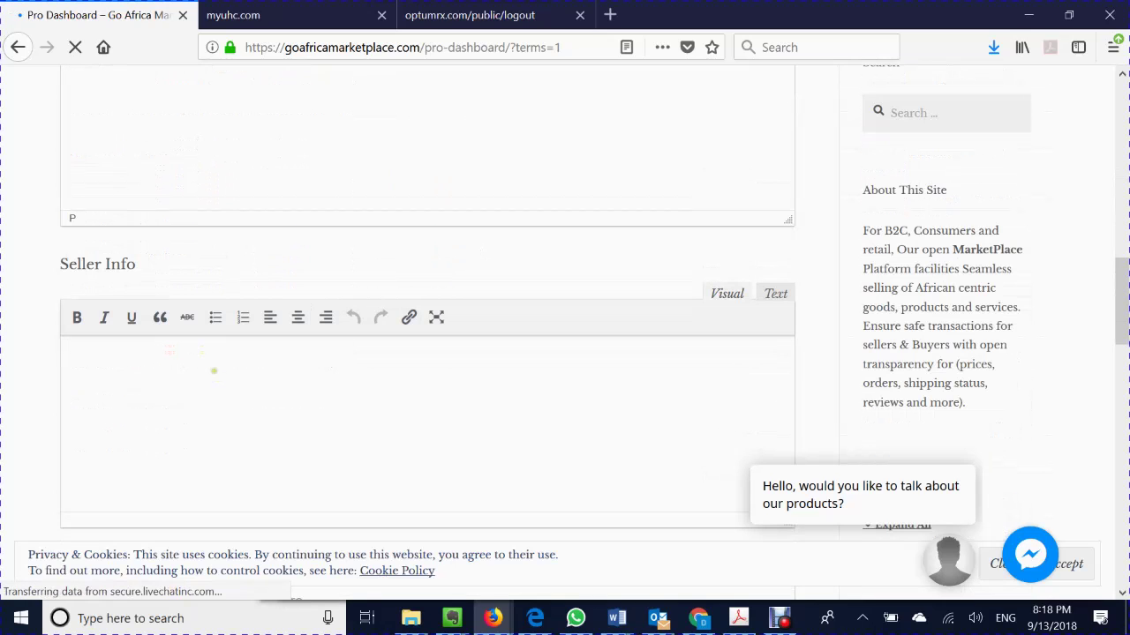
pyautogui.scroll(-2, 295, 333)
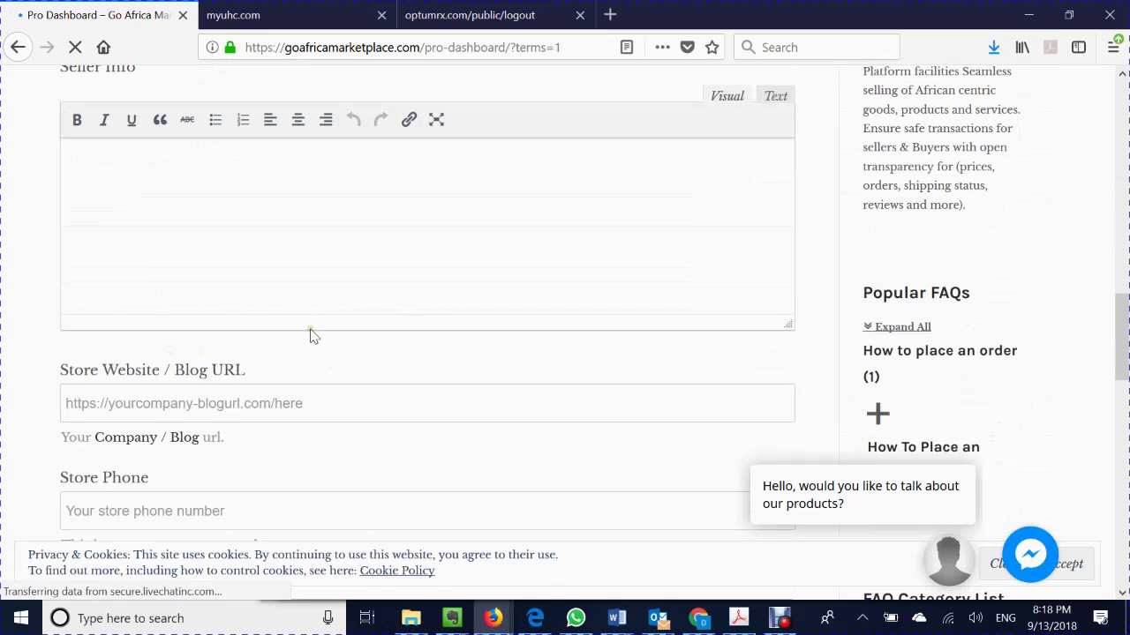
pyautogui.scroll(-1, 310, 335)
pyautogui.scroll(-2, 311, 335)
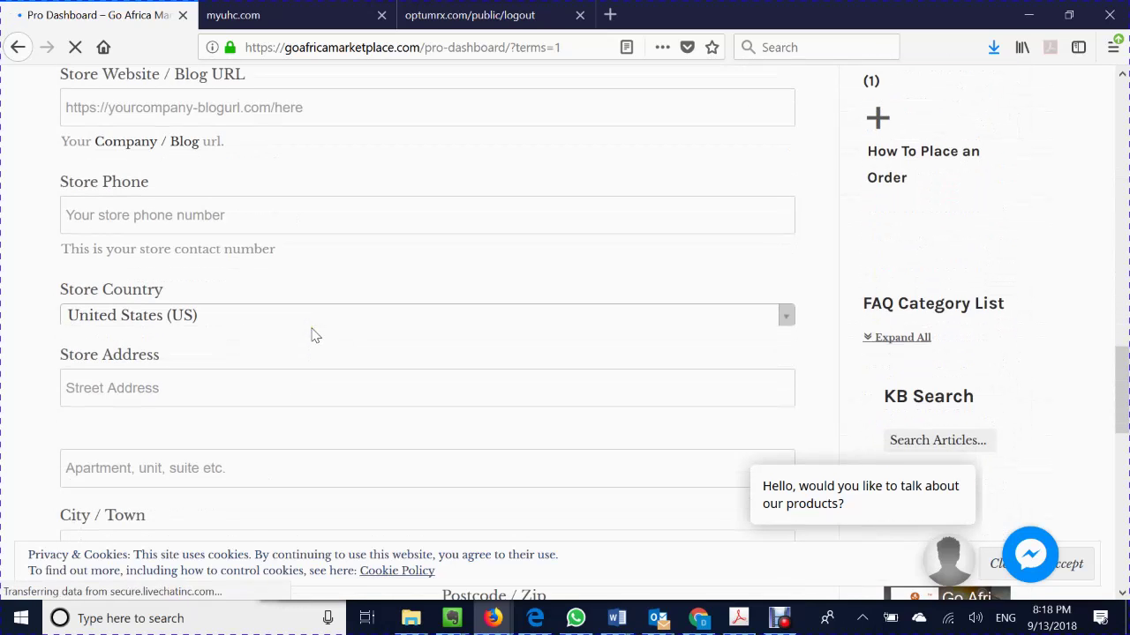
pyautogui.scroll(2, 310, 335)
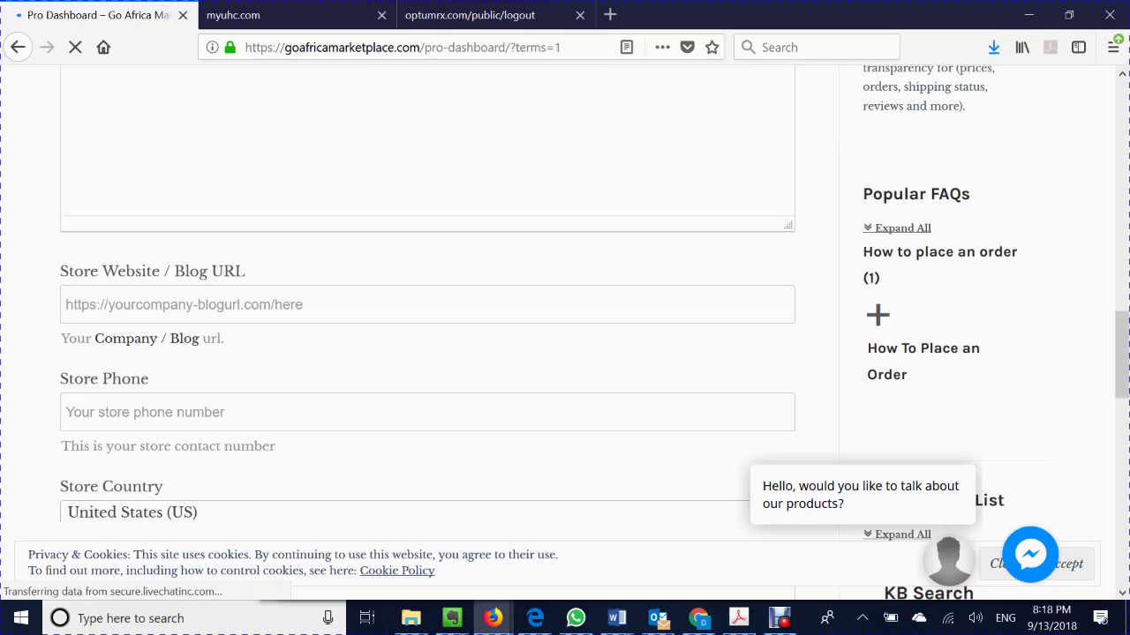
pyautogui.scroll(-1, 311, 335)
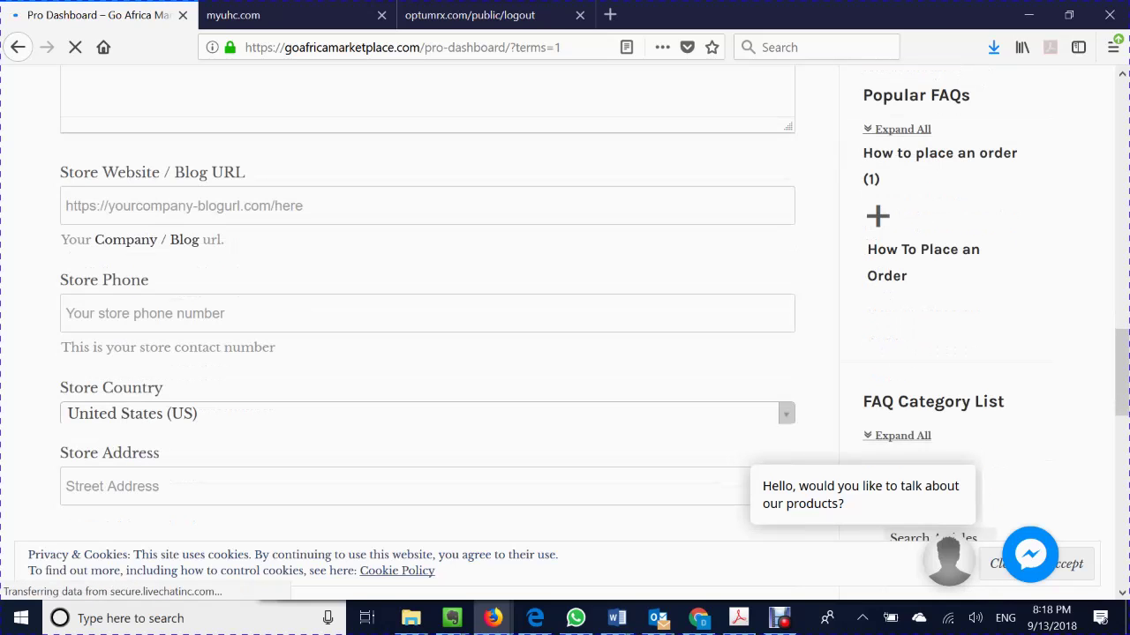
pyautogui.scroll(-1, 334, 297)
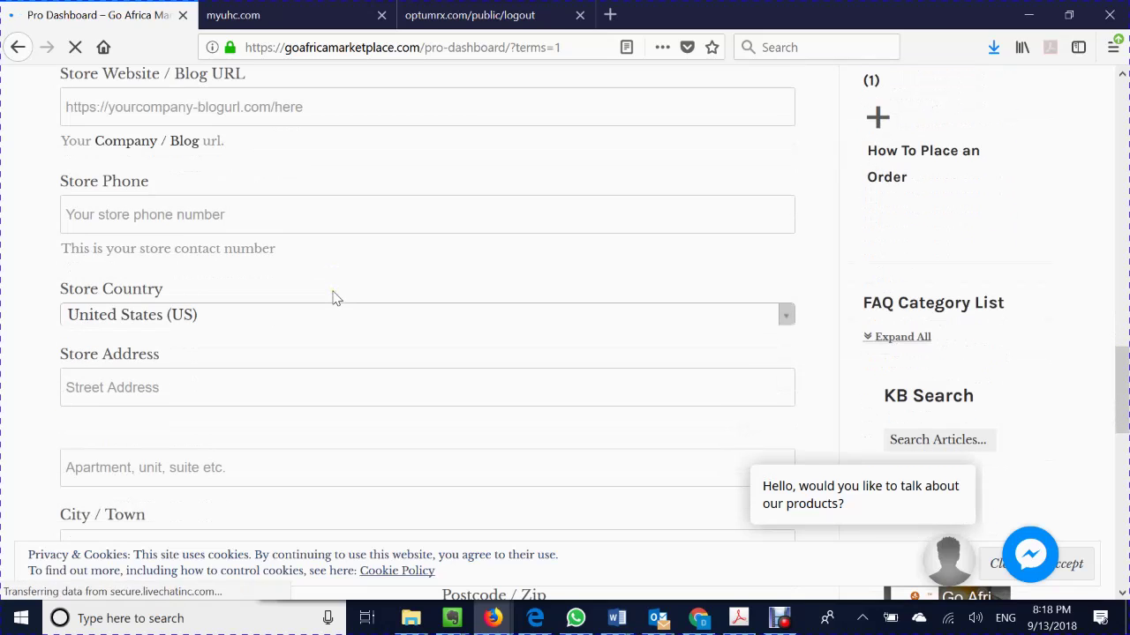
pyautogui.scroll(-3, 333, 297)
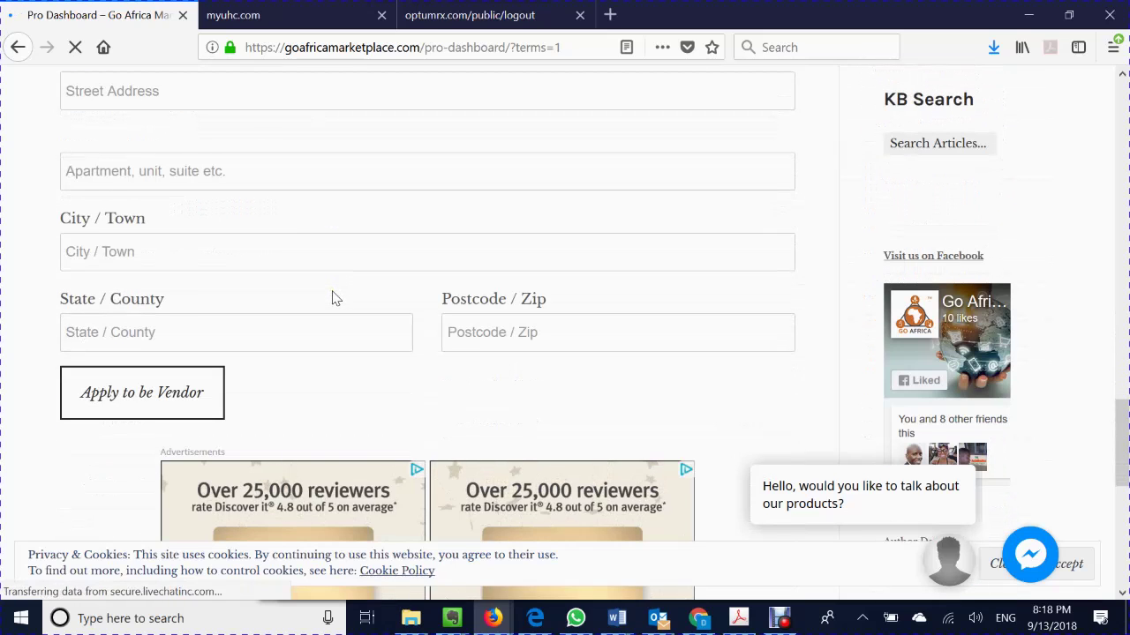
pyautogui.scroll(3, 334, 297)
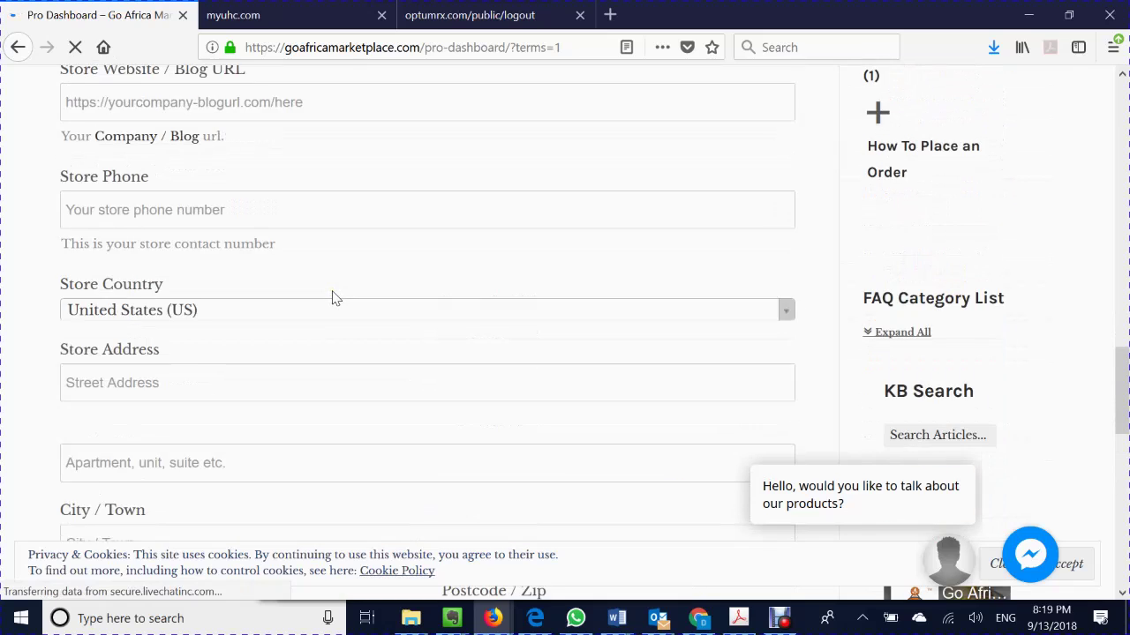
pyautogui.scroll(13, 333, 297)
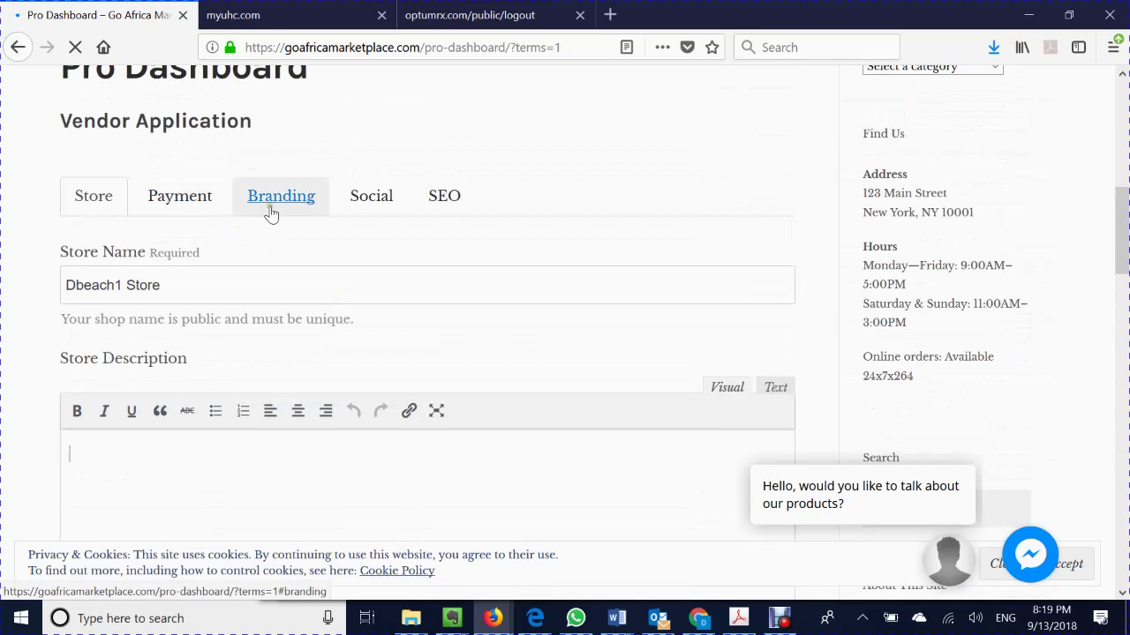
# - Browse the application's Social media fields, then switch back to the Branding section
pyautogui.click(271, 211)
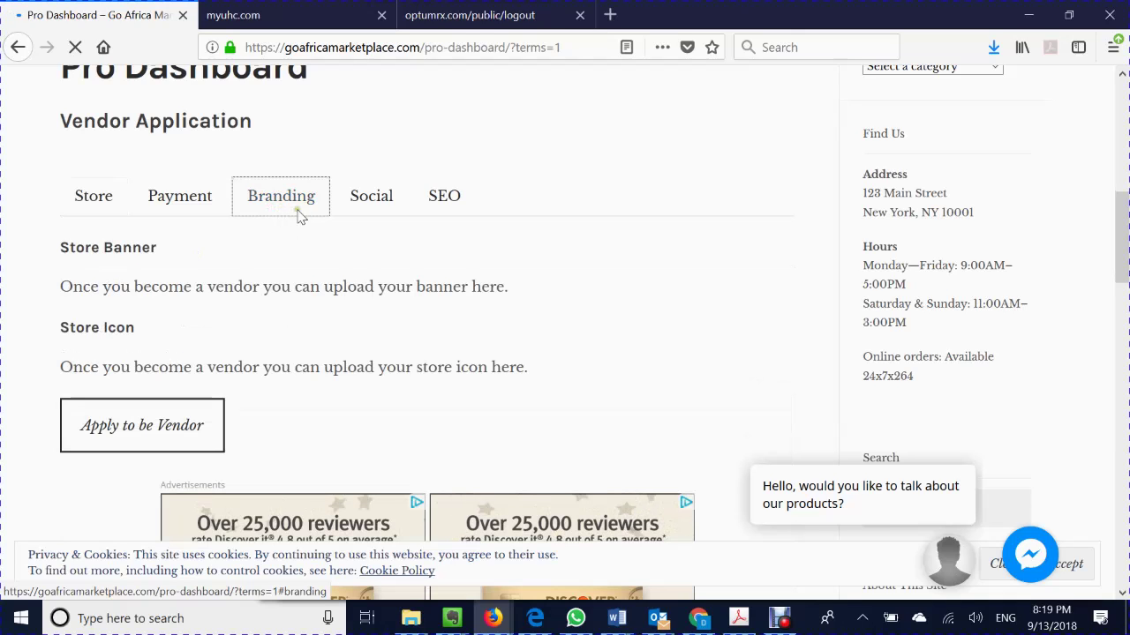
pyautogui.click(382, 210)
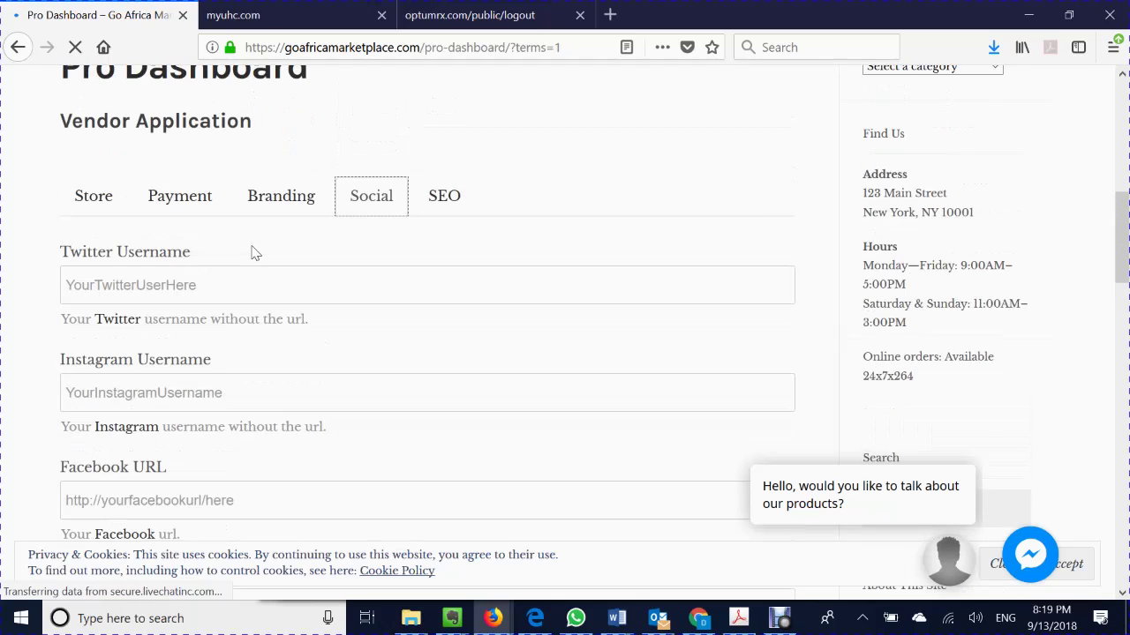
pyautogui.scroll(-8, 252, 251)
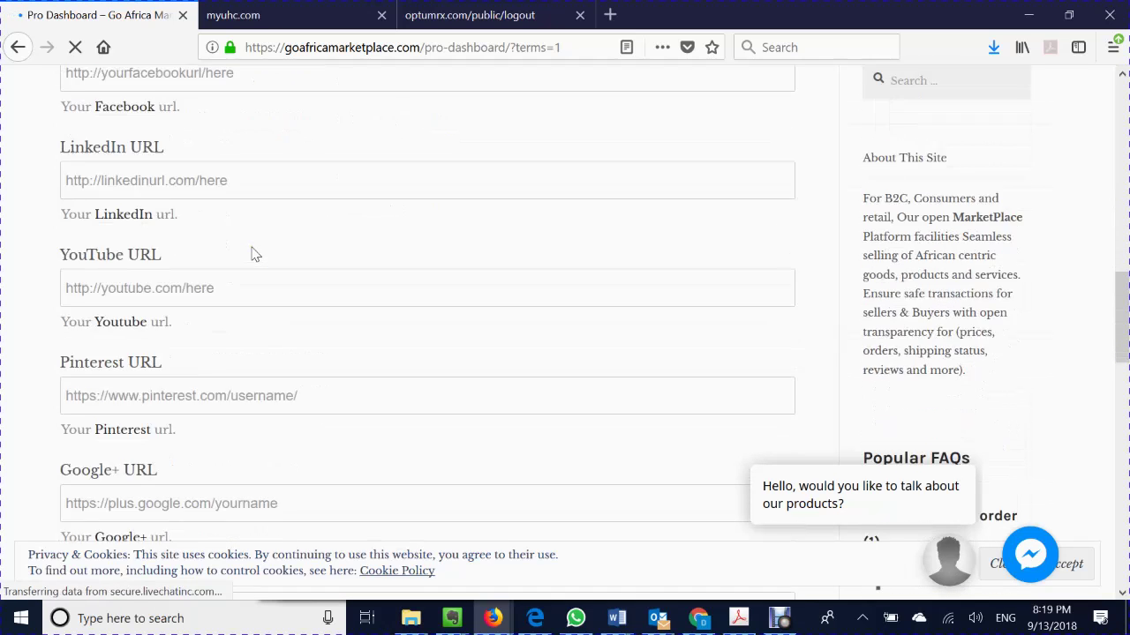
pyautogui.scroll(2, 252, 253)
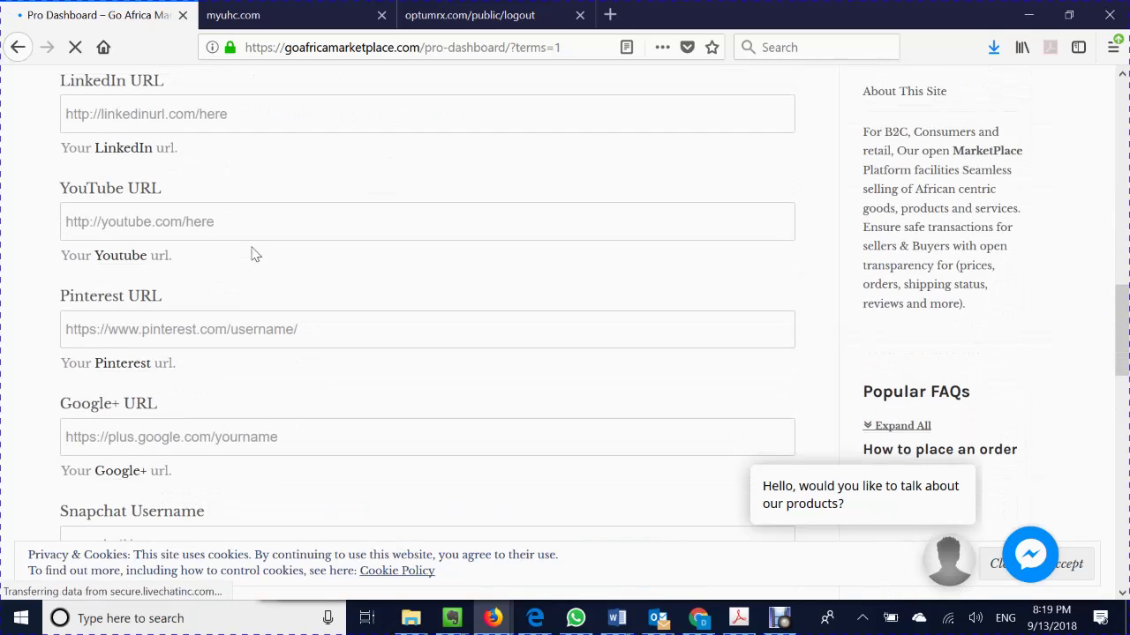
pyautogui.scroll(-3, 251, 254)
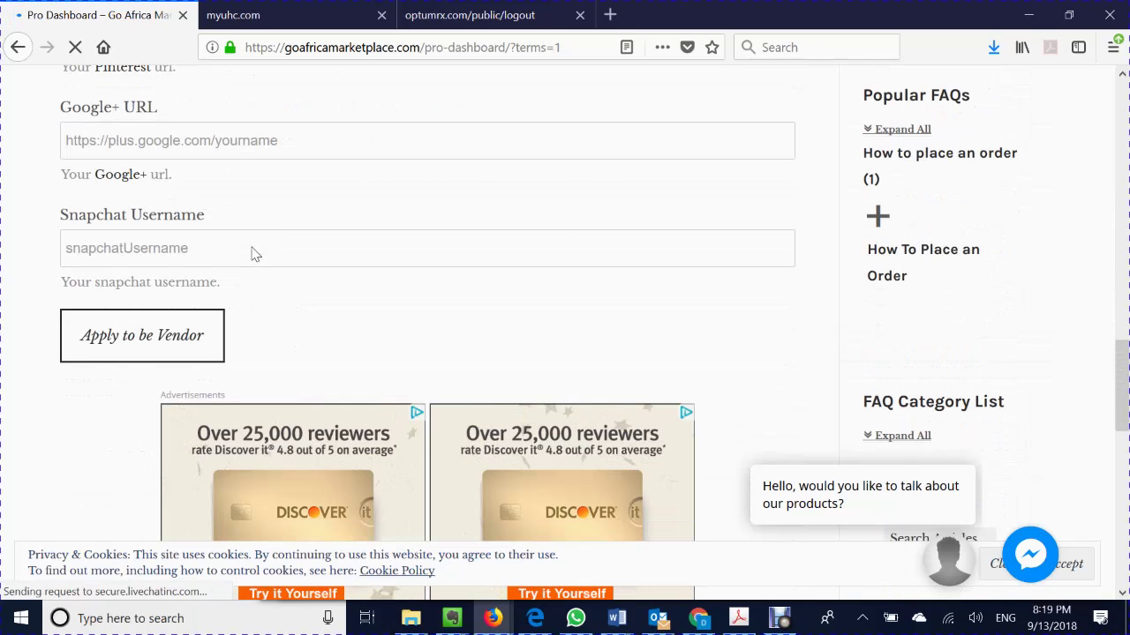
pyautogui.scroll(4, 251, 255)
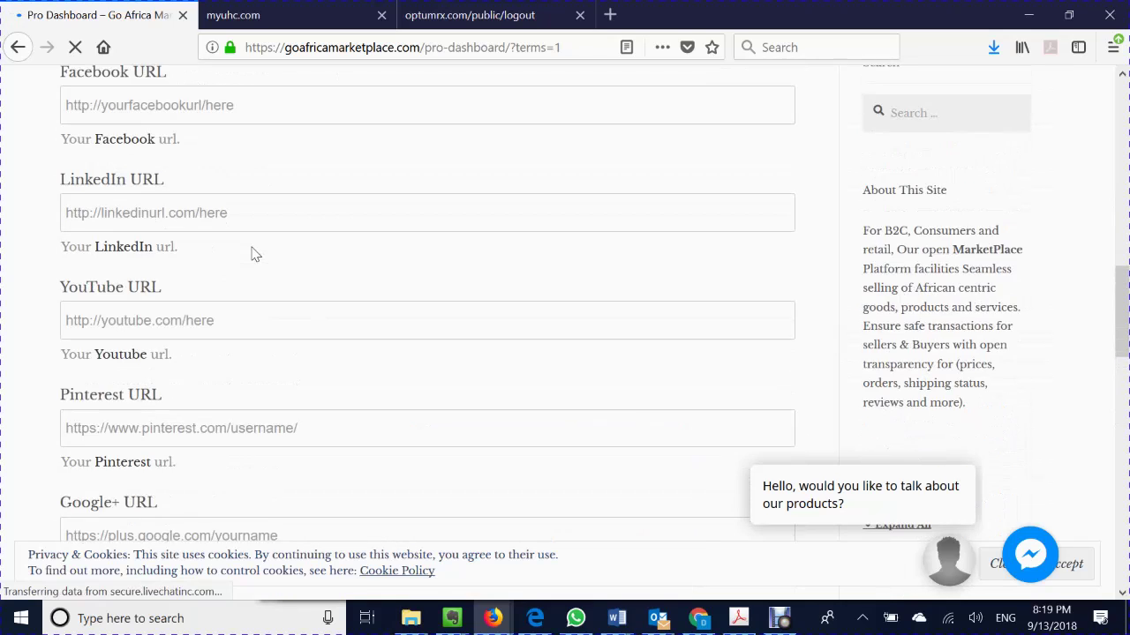
pyautogui.scroll(2, 251, 254)
pyautogui.scroll(1, 251, 254)
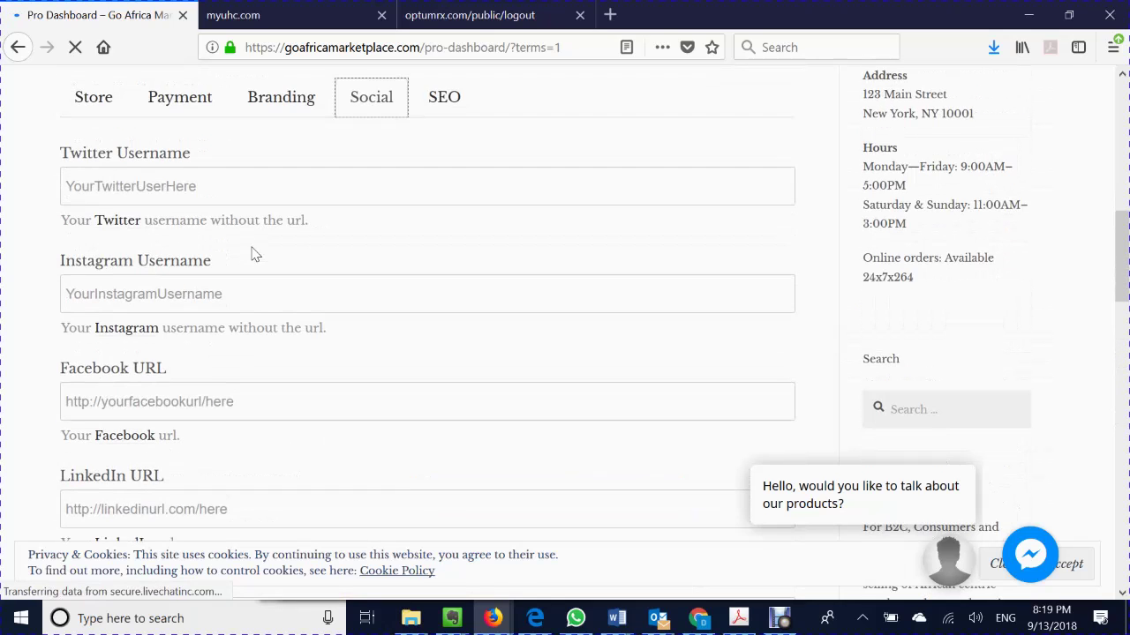
pyautogui.scroll(1, 252, 254)
pyautogui.scroll(1, 251, 254)
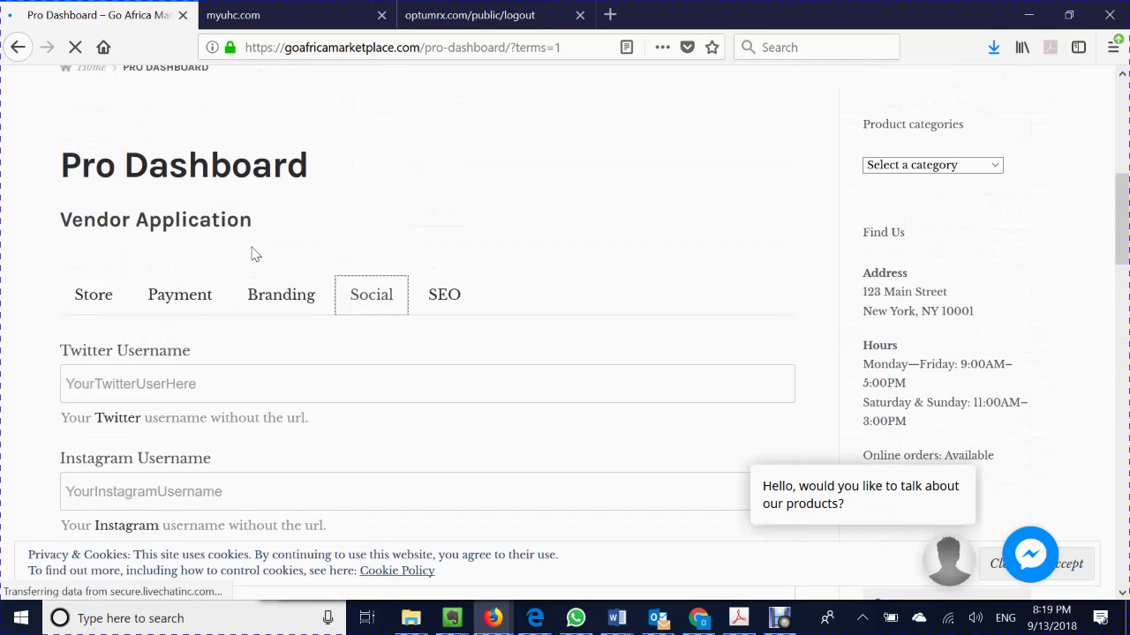
pyautogui.scroll(-2, 252, 254)
pyautogui.scroll(-3, 252, 254)
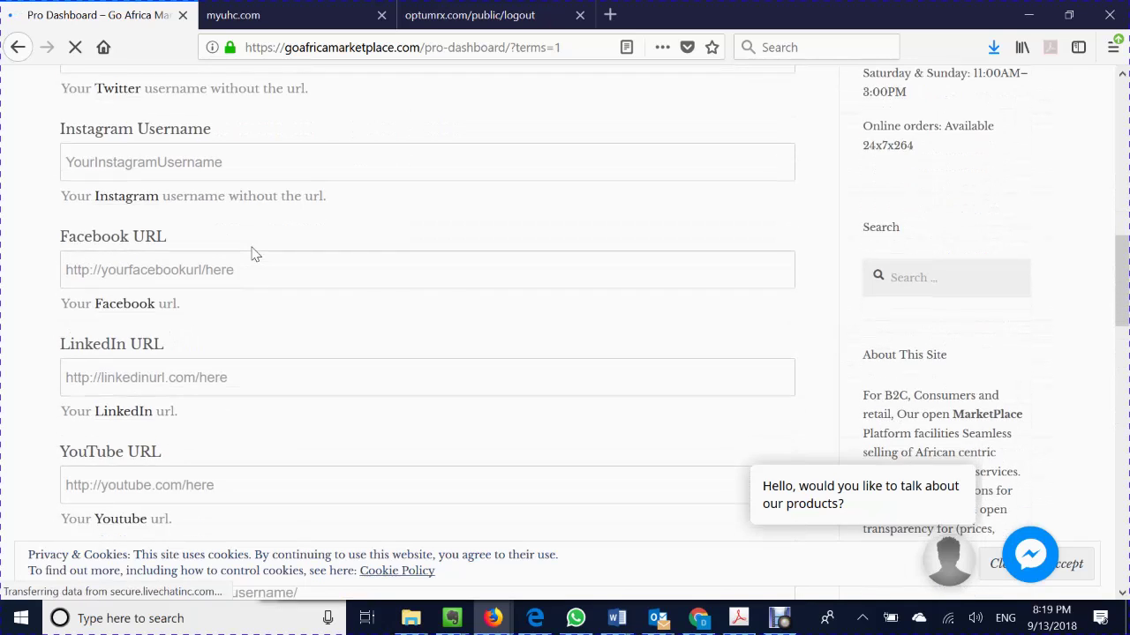
pyautogui.scroll(-2, 252, 254)
pyautogui.scroll(-2, 251, 254)
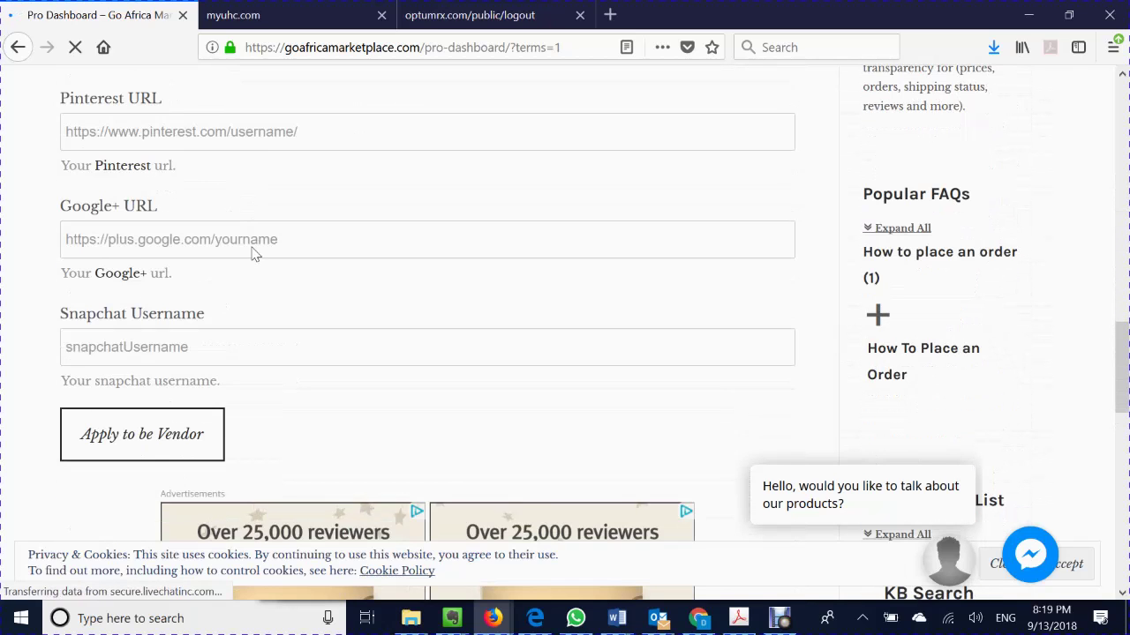
pyautogui.scroll(3, 252, 254)
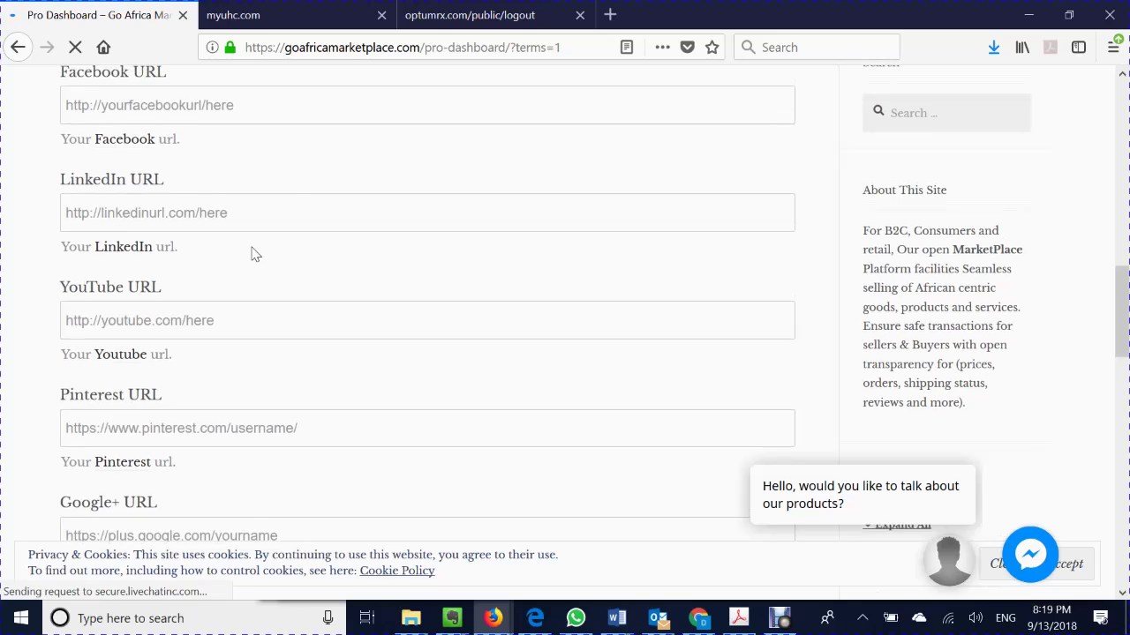
pyautogui.scroll(4, 252, 254)
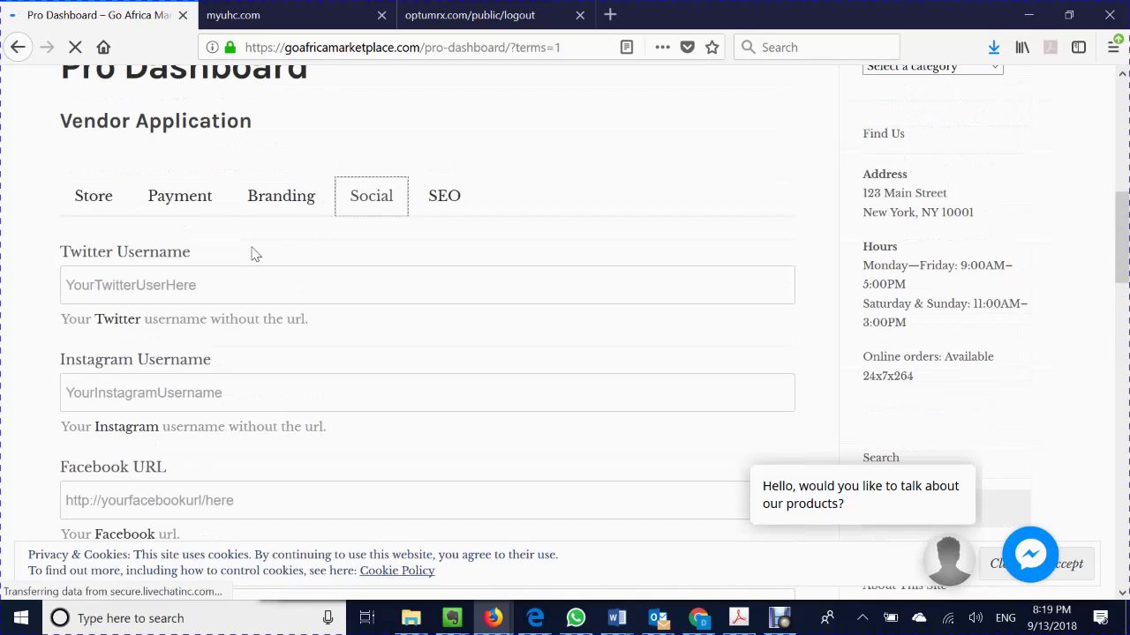
pyautogui.click(302, 210)
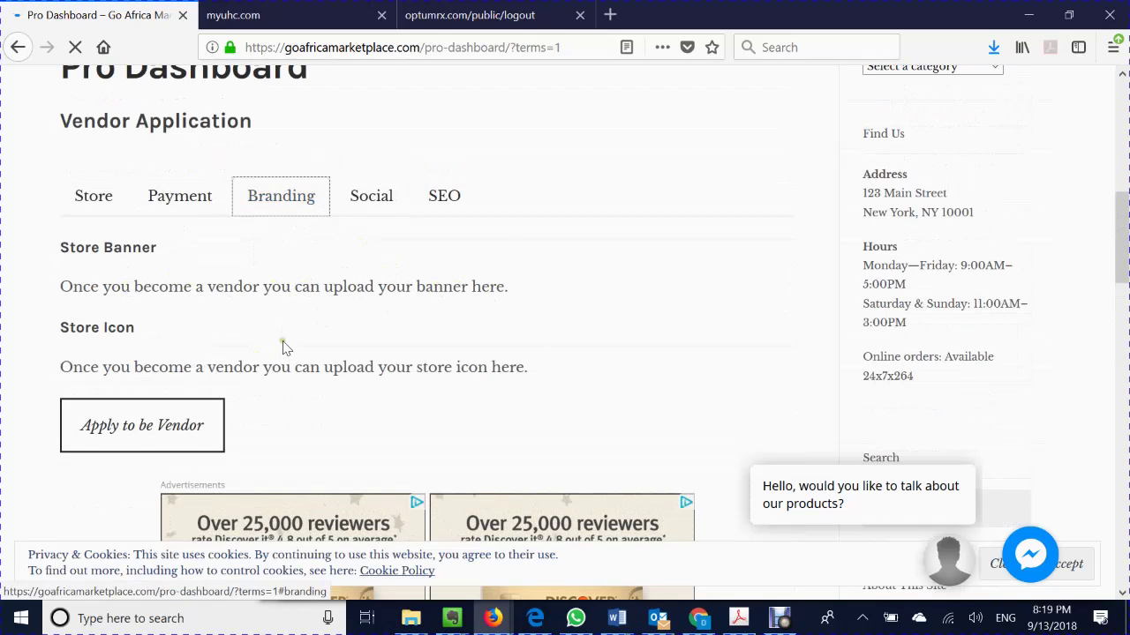
# - Return from the Pro Dashboard to the My account & login page with its Login and Register forms
pyautogui.scroll(-2, 291, 344)
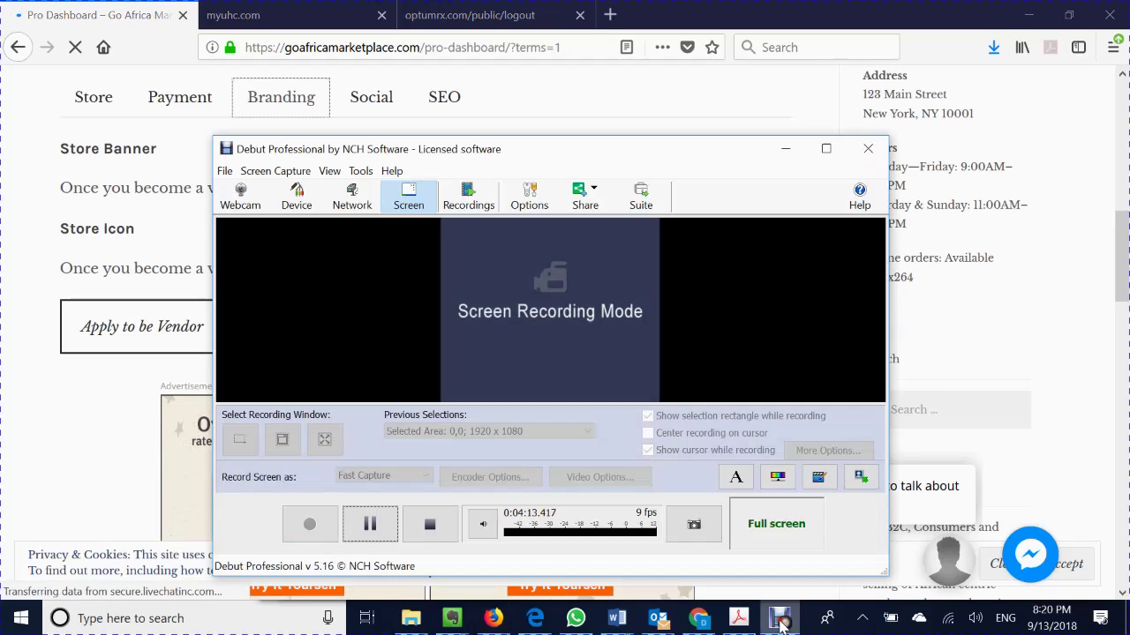
pyautogui.click(780, 617)
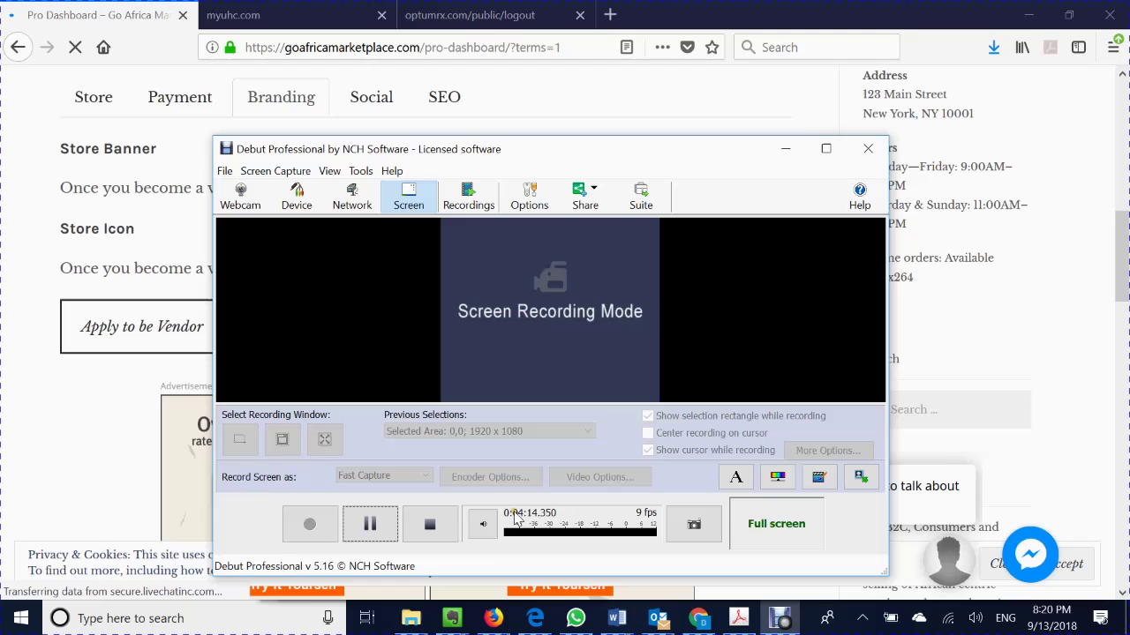
pyautogui.click(367, 524)
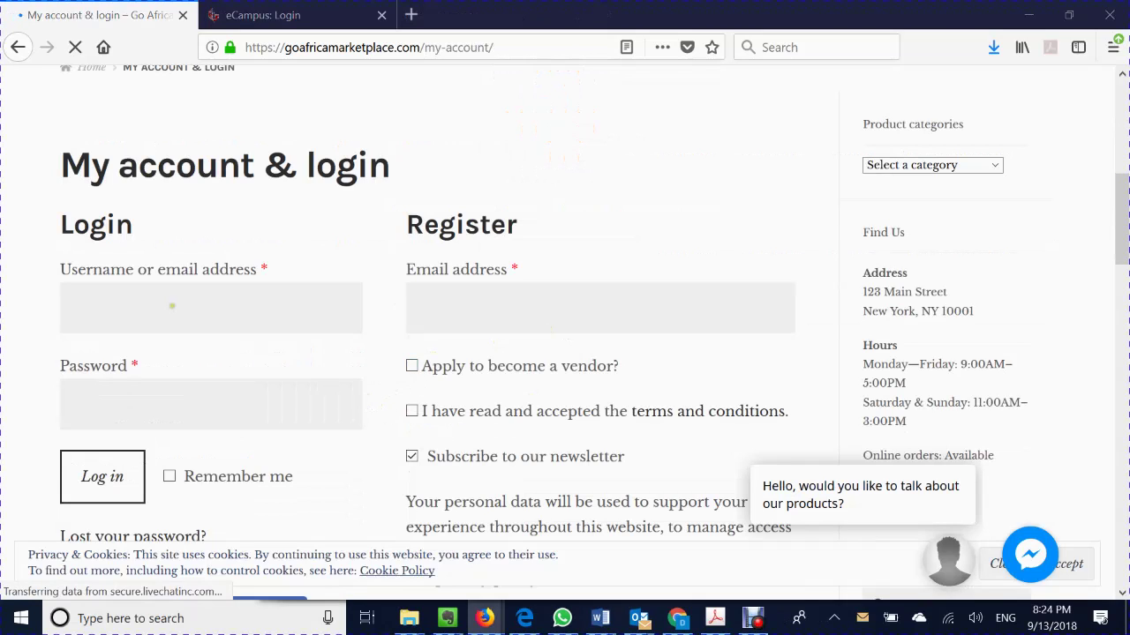
# - Log in to the vendor account using the browser's saved username and password
pyautogui.click(168, 303)
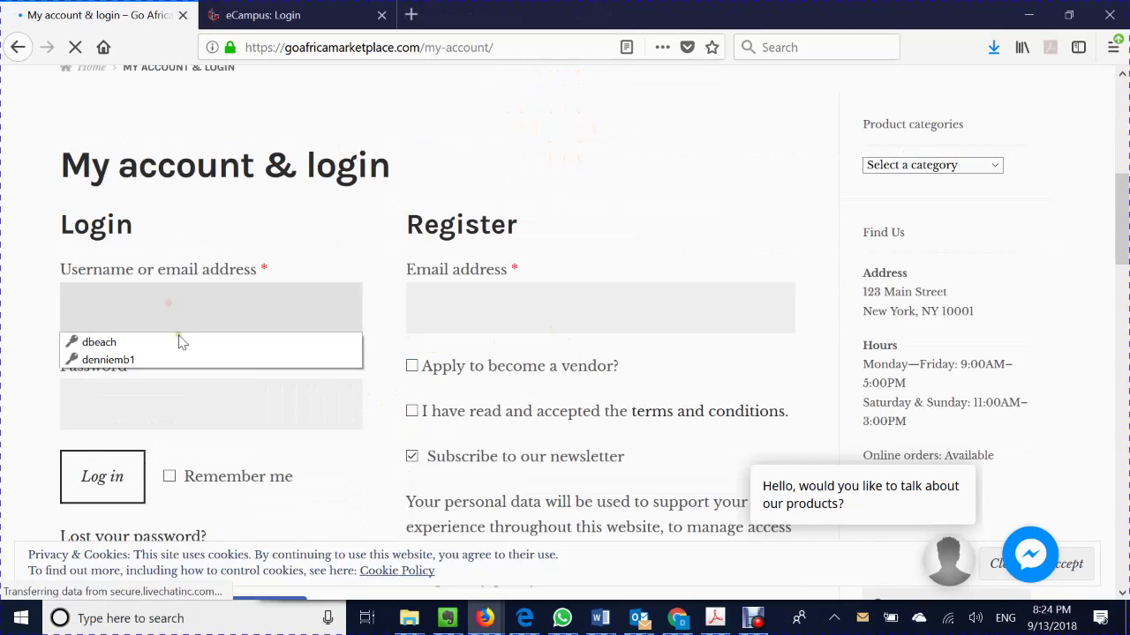
pyautogui.click(187, 339)
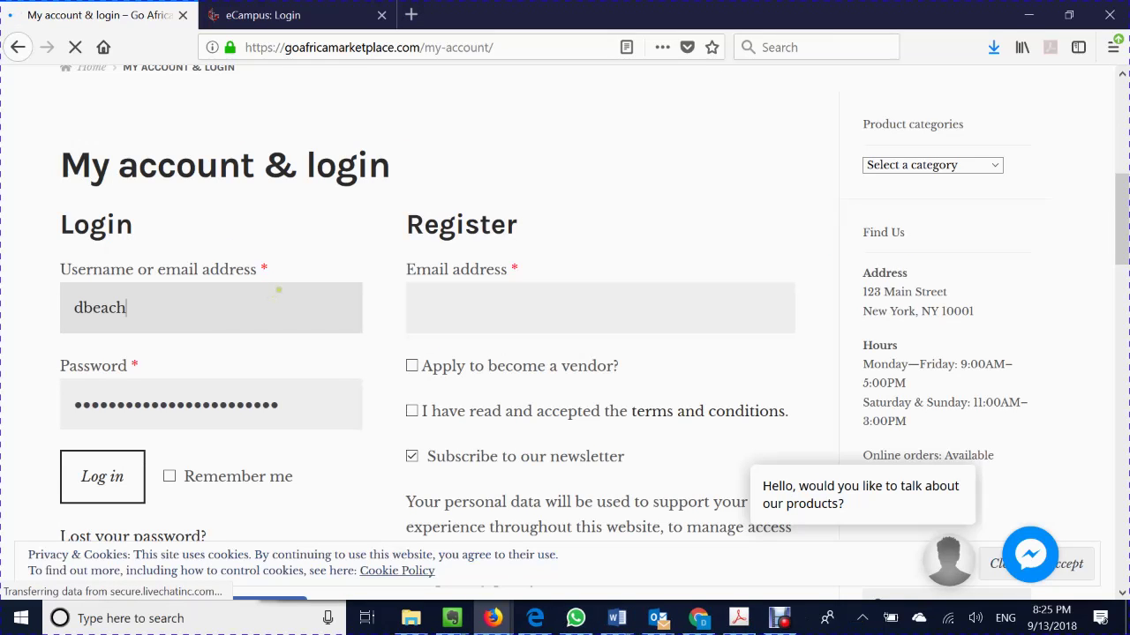
pyautogui.scroll(-4, 335, 305)
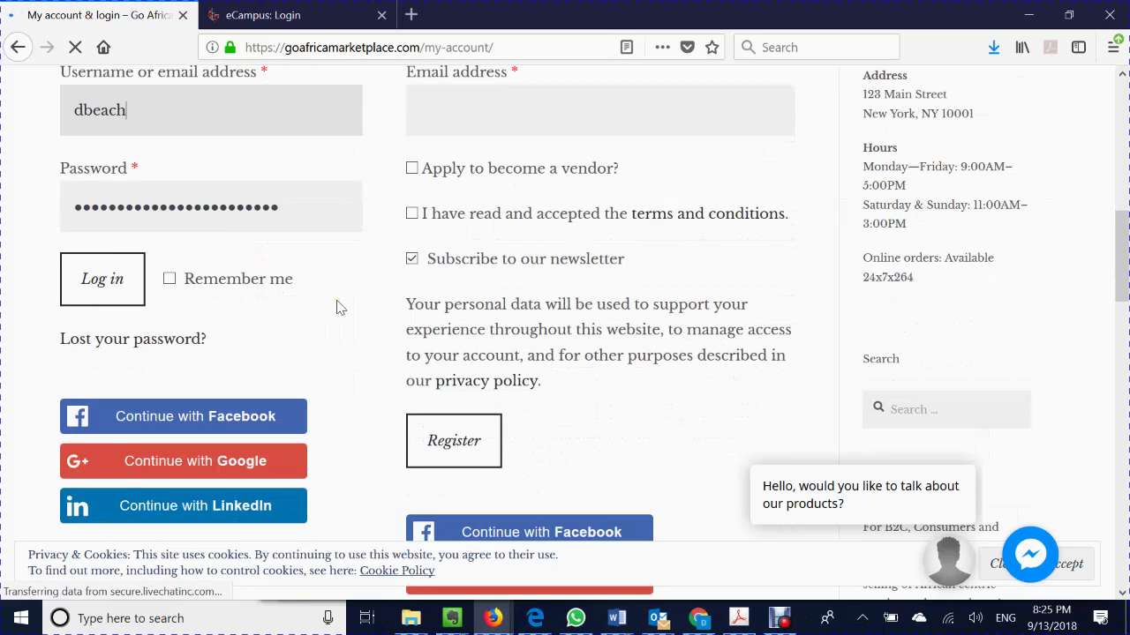
pyautogui.click(129, 299)
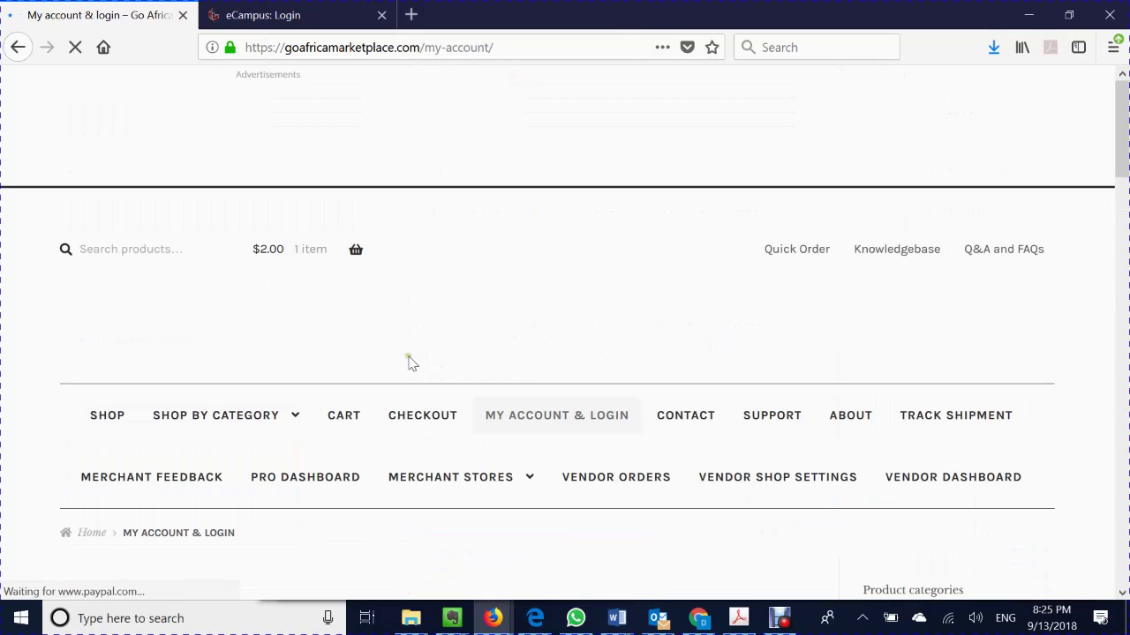
pyautogui.scroll(-2, 455, 353)
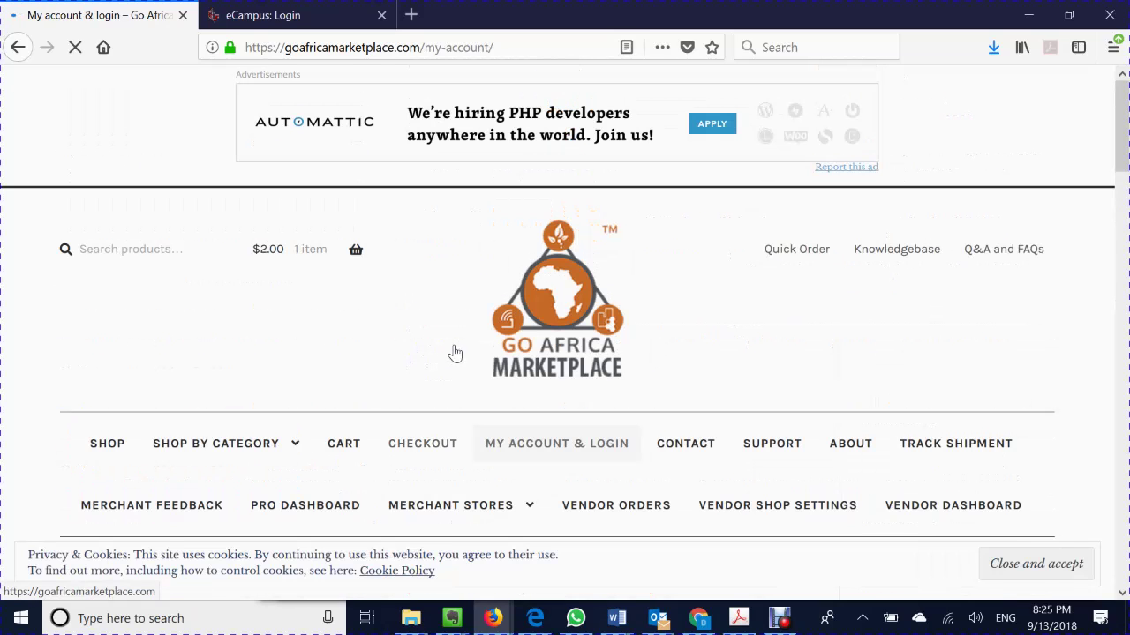
pyautogui.scroll(-2, 455, 353)
pyautogui.scroll(-1, 454, 353)
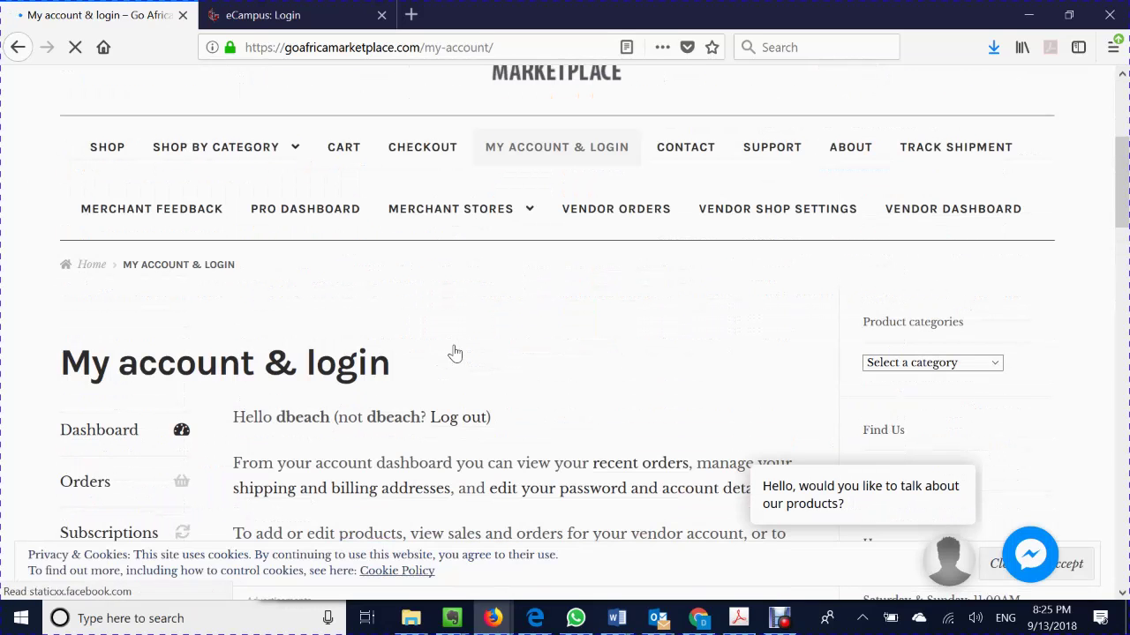
pyautogui.scroll(2, 454, 353)
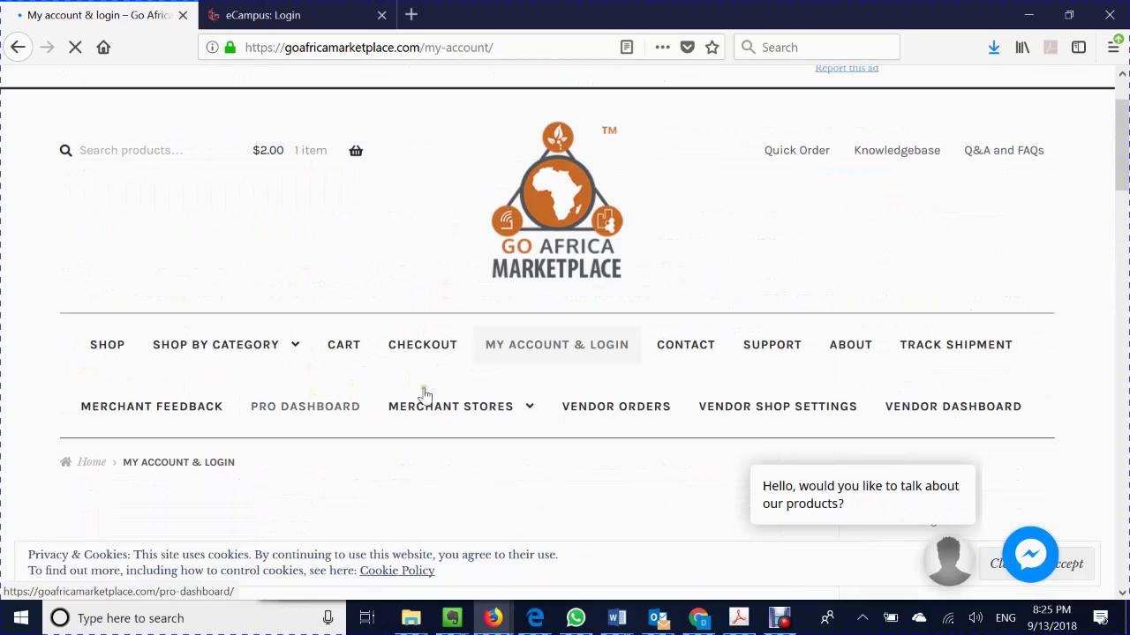
pyautogui.moveTo(453, 410)
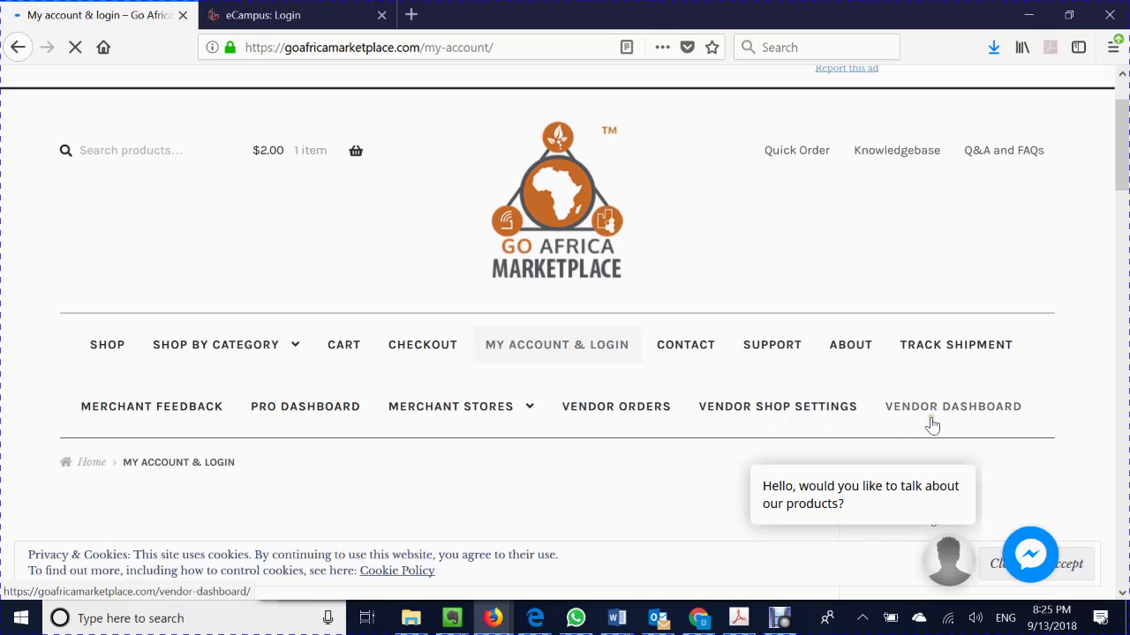
pyautogui.scroll(-3, 764, 360)
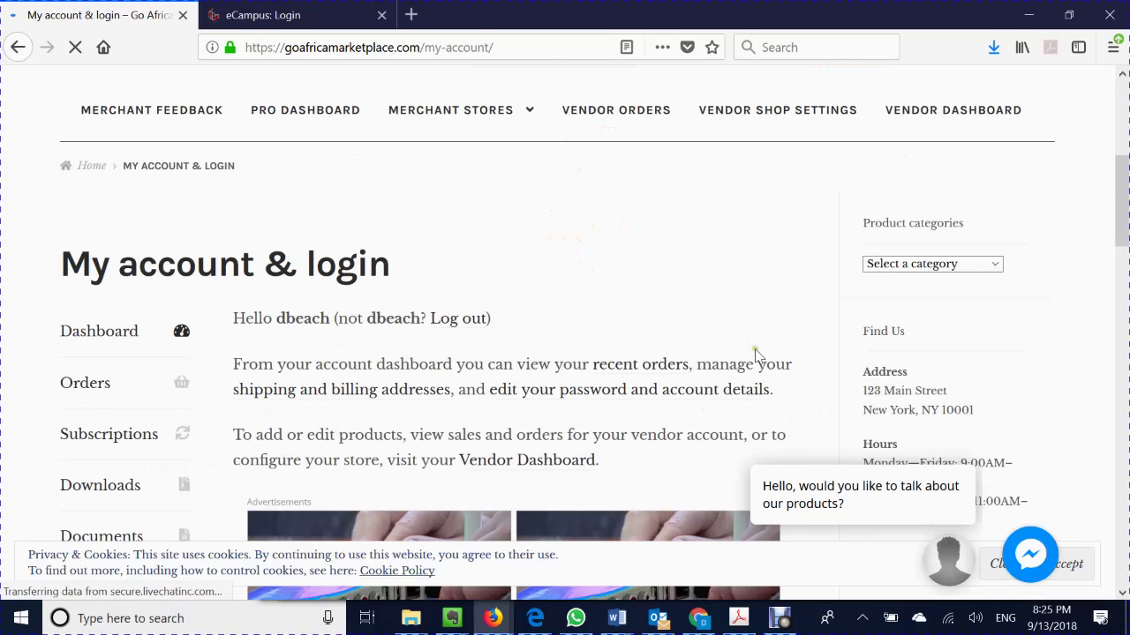
pyautogui.scroll(1, 754, 353)
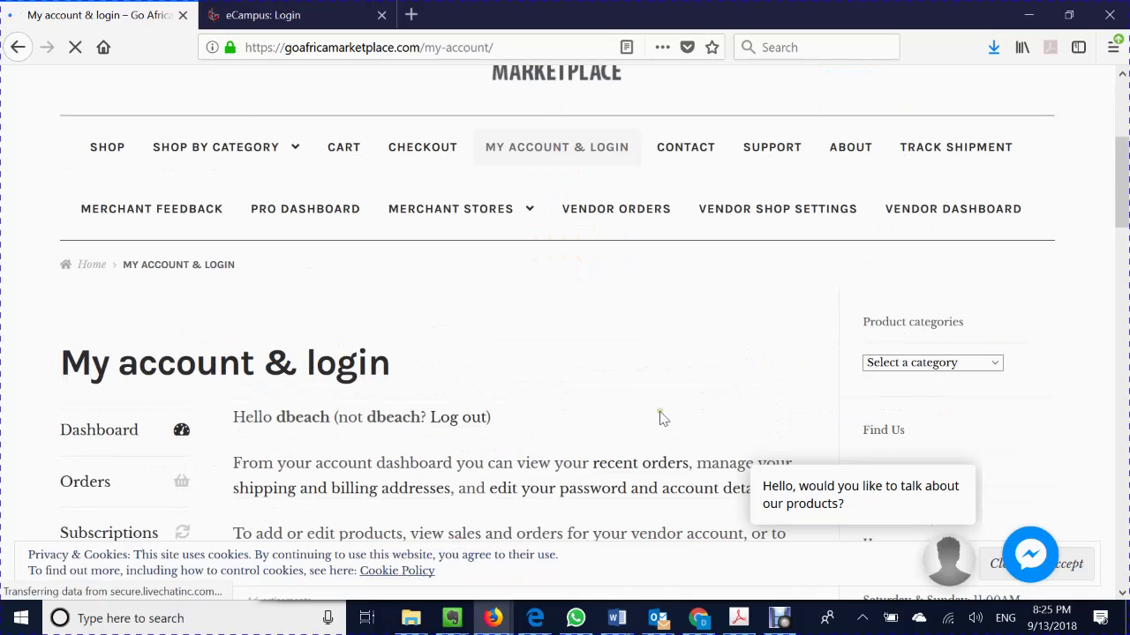
pyautogui.moveTo(932, 495)
pyautogui.scroll(2, 1029, 552)
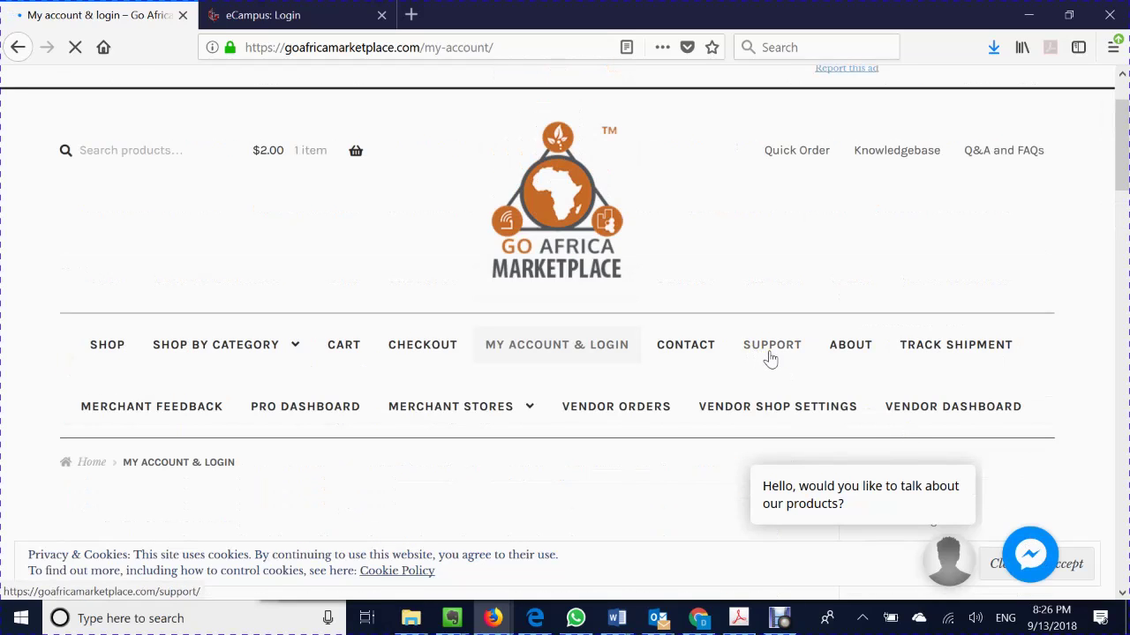
# - Open the Support page and confirm the ticket list is empty with 0 unresolved tickets
pyautogui.click(767, 355)
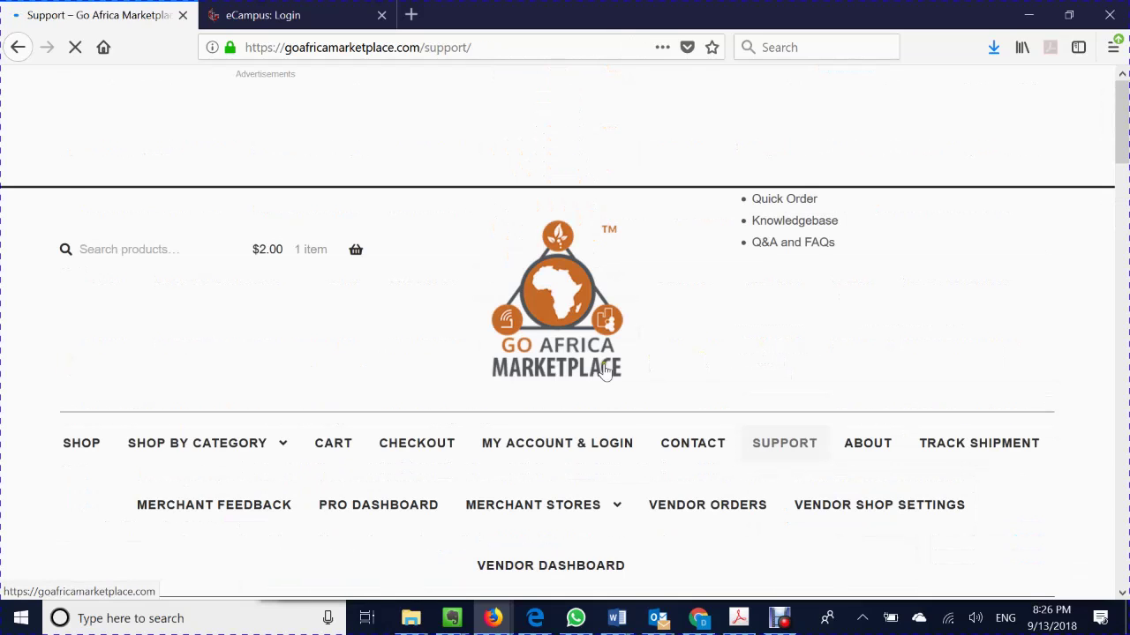
pyautogui.scroll(-4, 604, 371)
pyautogui.scroll(-2, 276, 305)
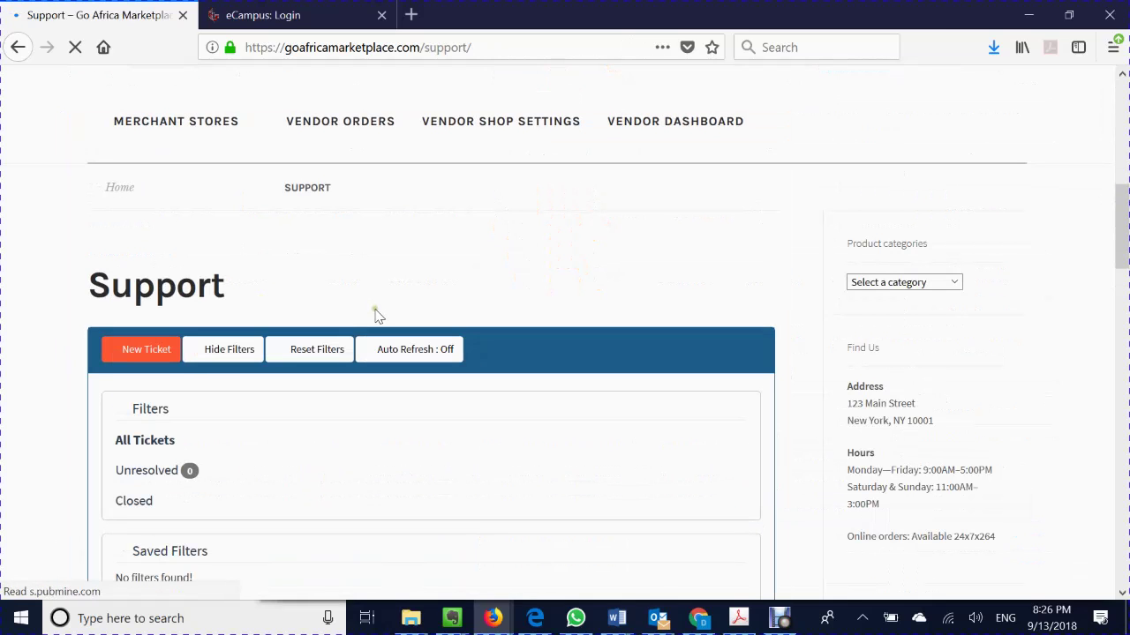
pyautogui.scroll(-3, 296, 374)
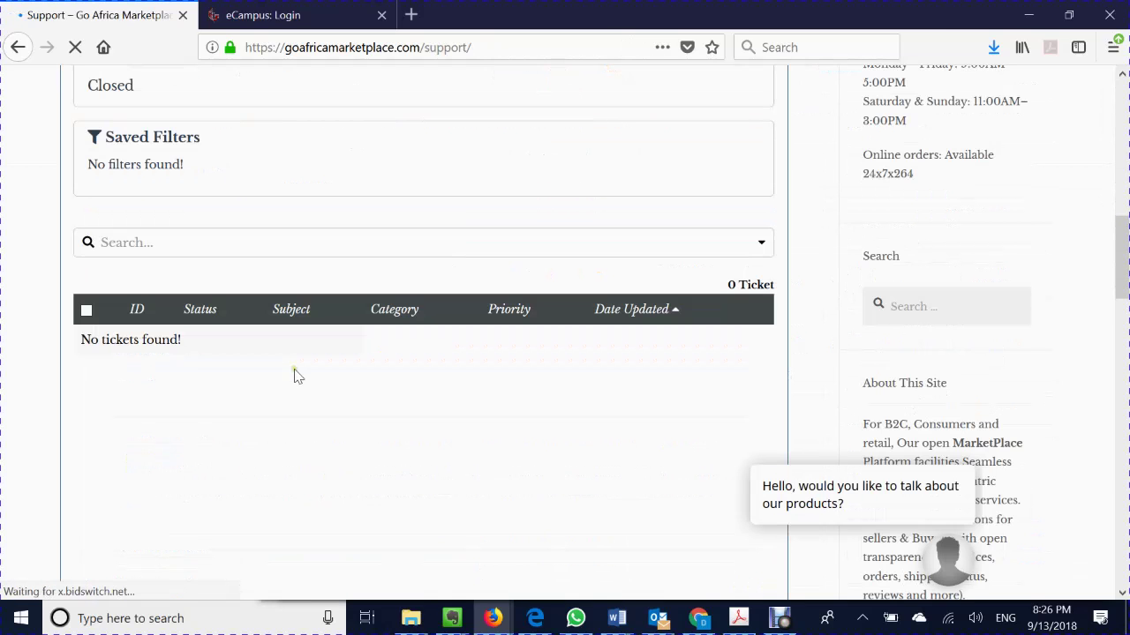
pyautogui.scroll(-2, 295, 374)
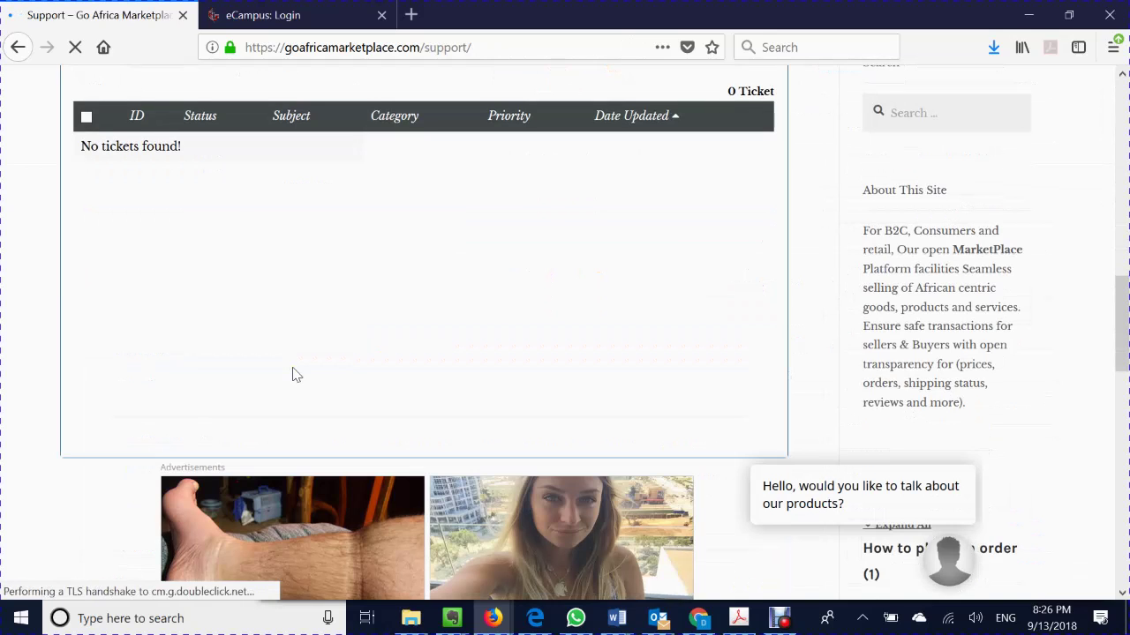
pyautogui.scroll(4, 296, 374)
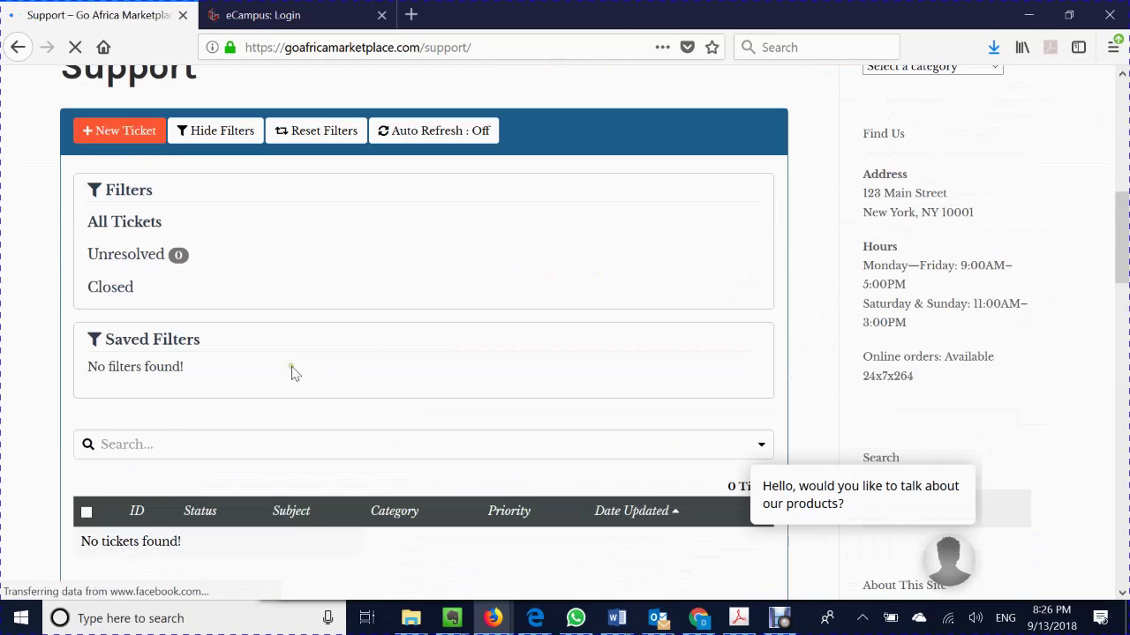
pyautogui.scroll(1, 296, 374)
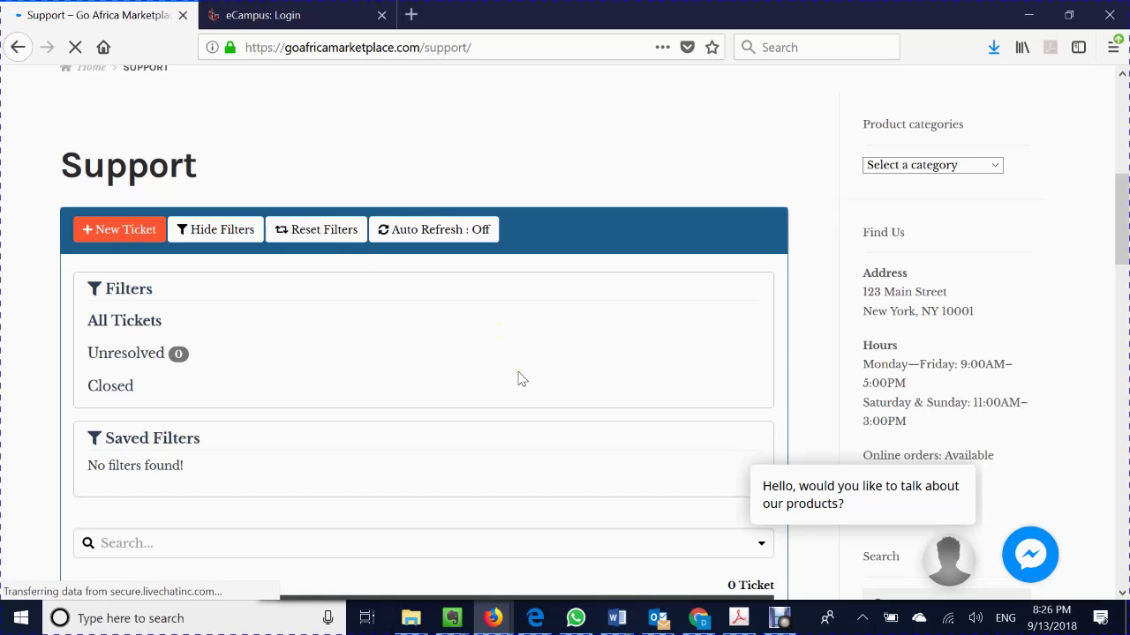
pyautogui.scroll(1, 518, 376)
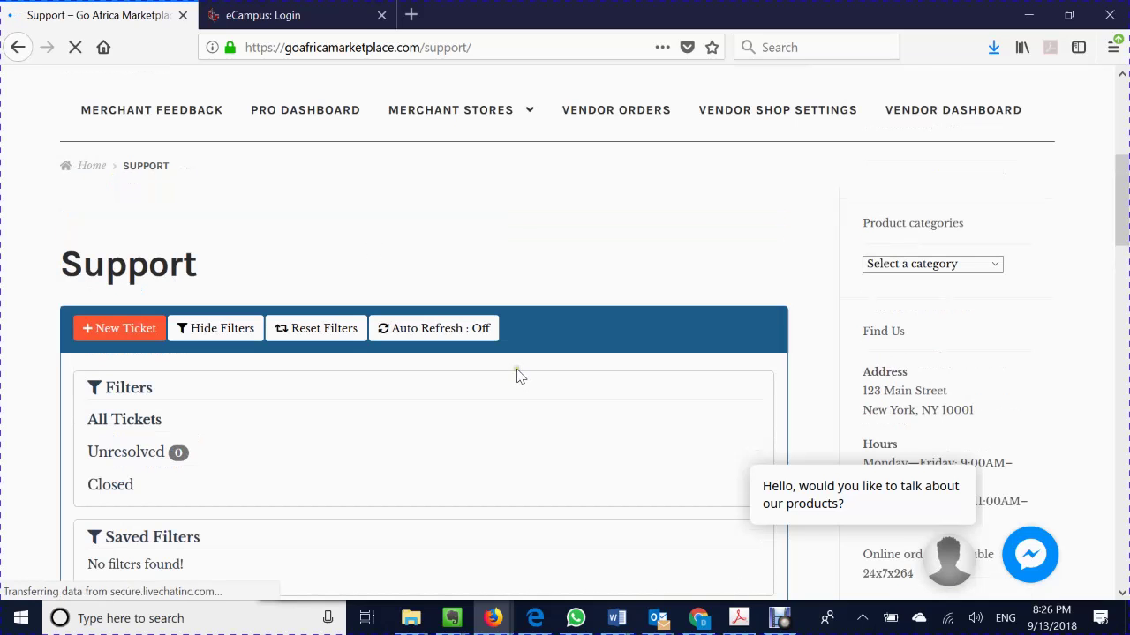
pyautogui.scroll(-1, 518, 376)
pyautogui.scroll(-2, 520, 376)
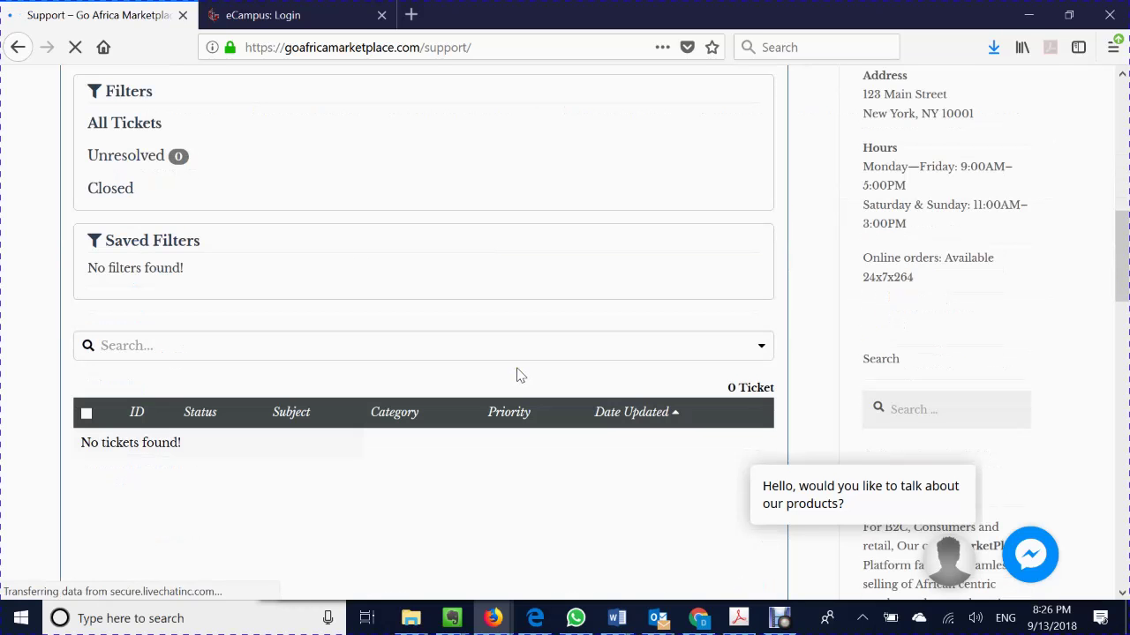
pyautogui.scroll(3, 518, 376)
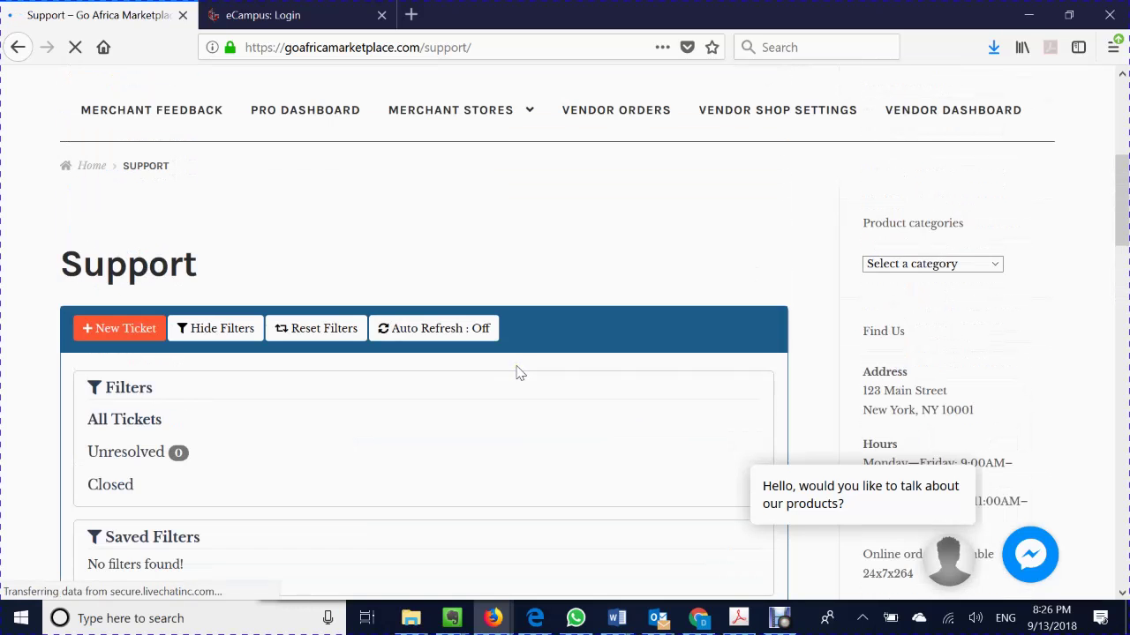
pyautogui.scroll(-1, 519, 374)
pyautogui.scroll(-2, 520, 374)
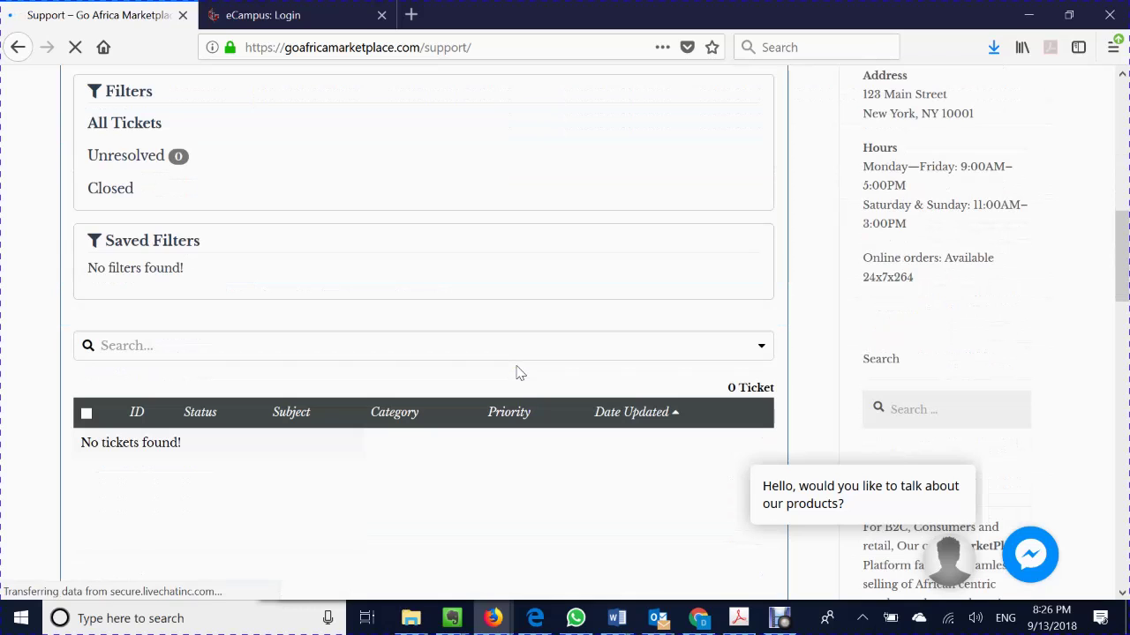
pyautogui.scroll(3, 520, 373)
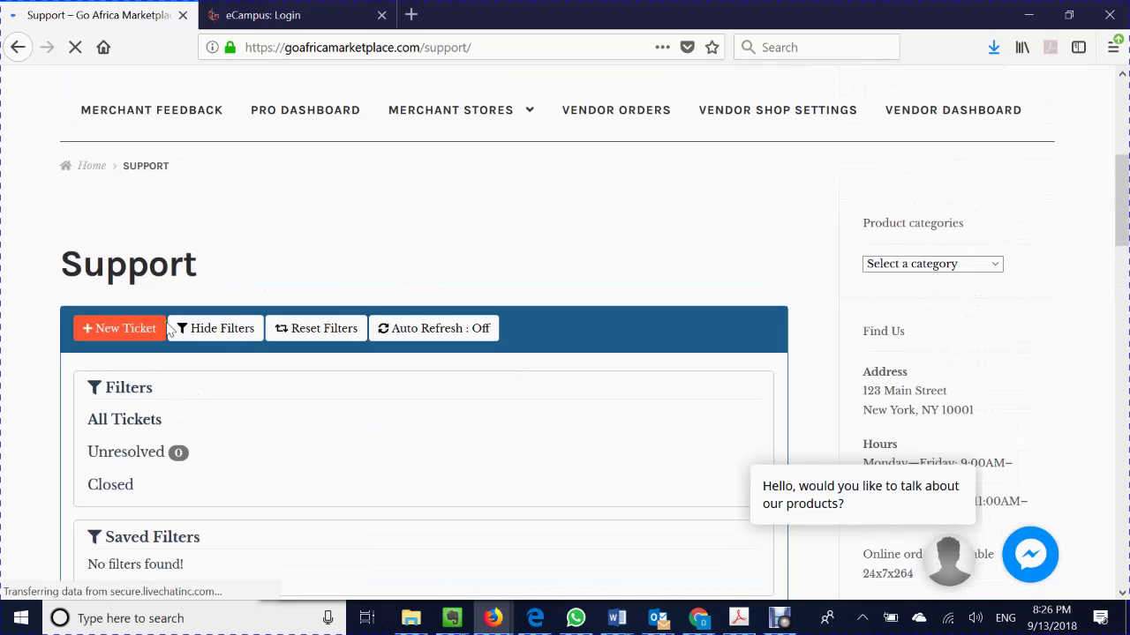
# - Open a new support ticket form and look over its pre-filled name, email and General category
pyautogui.click(138, 334)
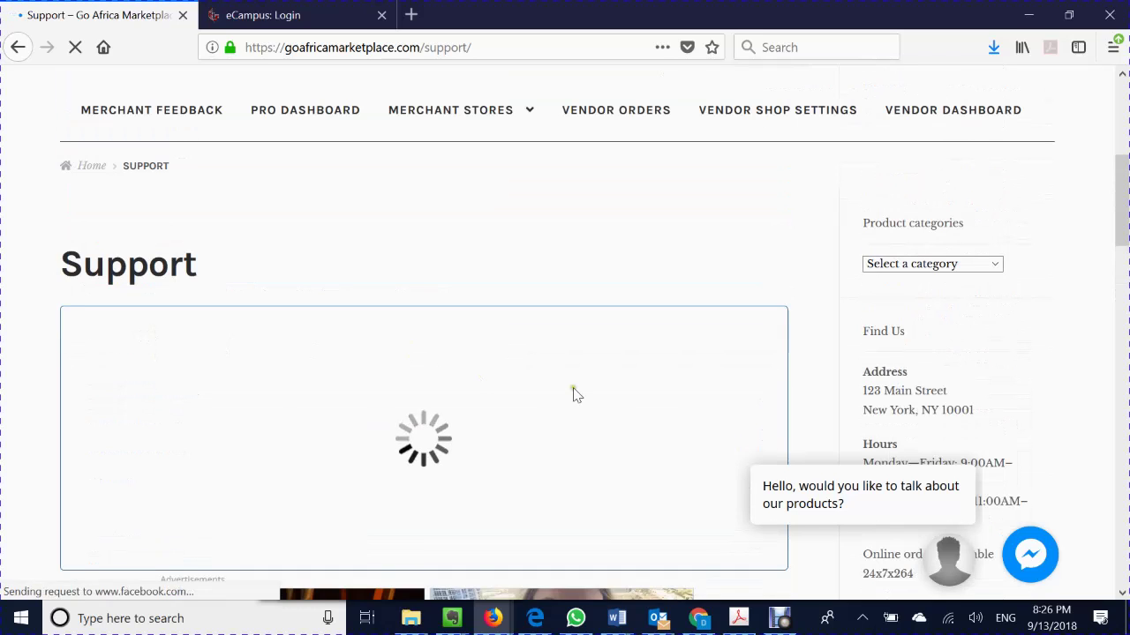
pyautogui.scroll(-2, 572, 393)
pyautogui.scroll(-1, 397, 341)
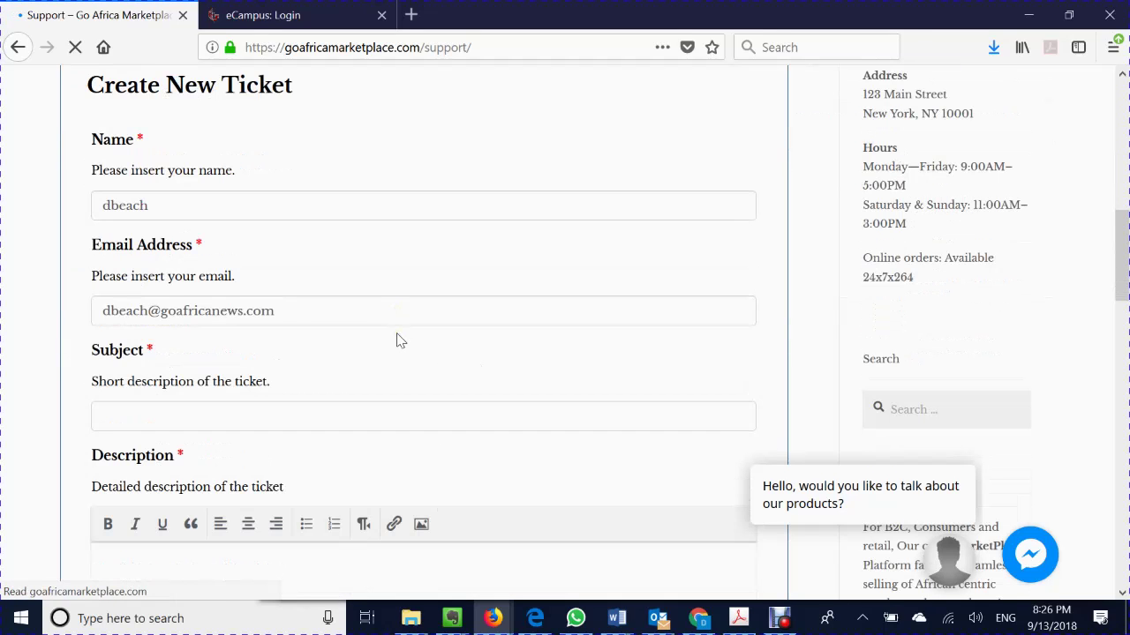
pyautogui.scroll(-3, 361, 374)
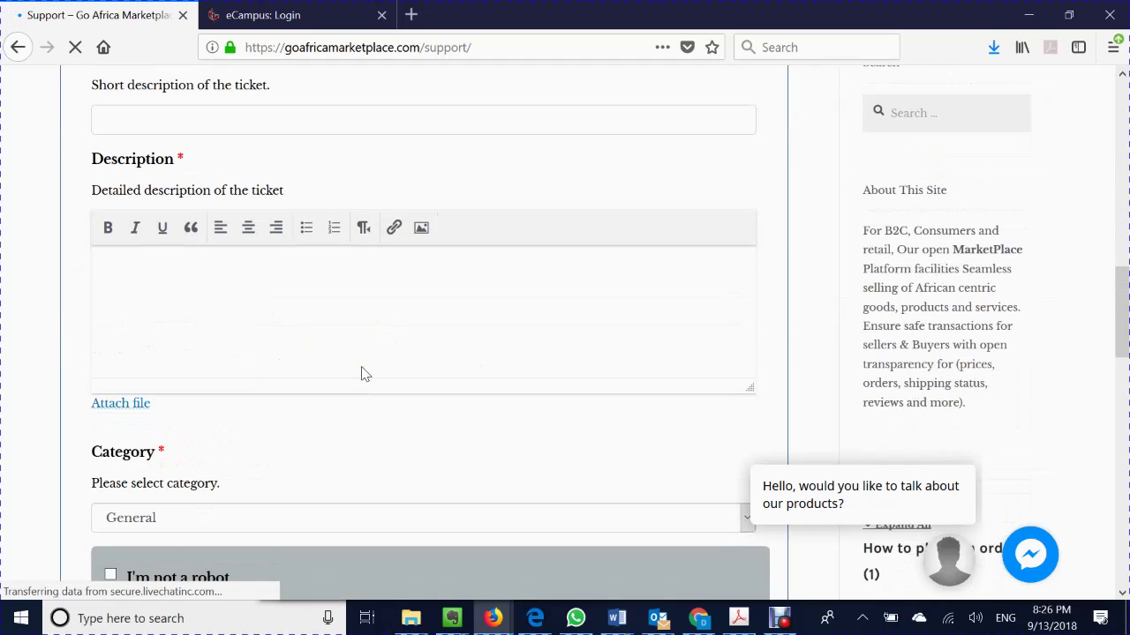
pyautogui.scroll(-2, 378, 331)
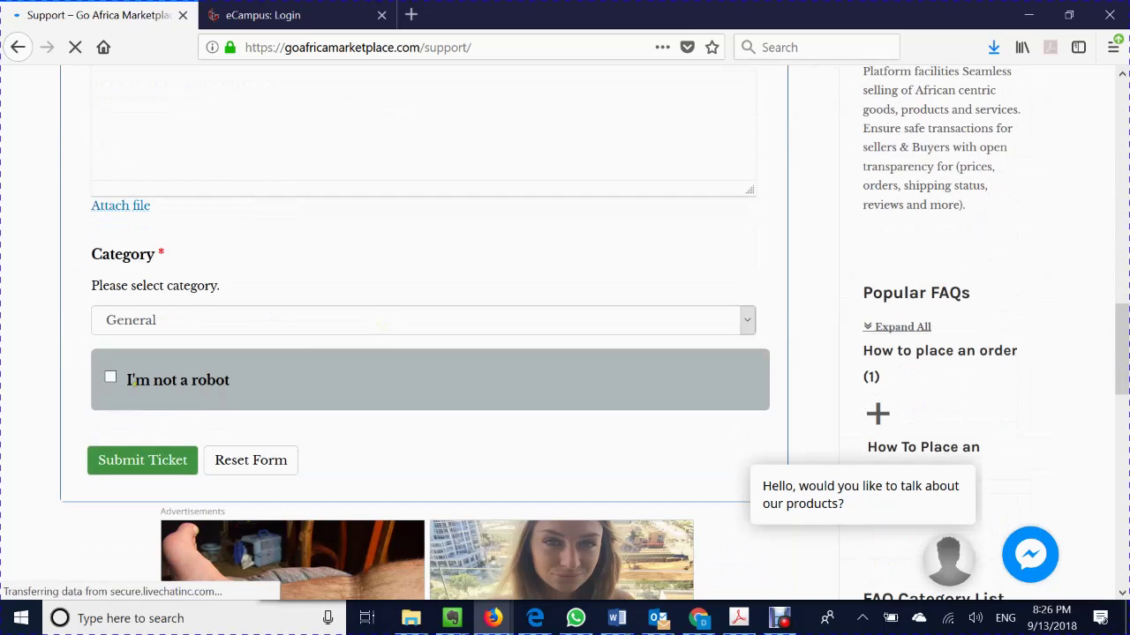
pyautogui.scroll(3, 395, 344)
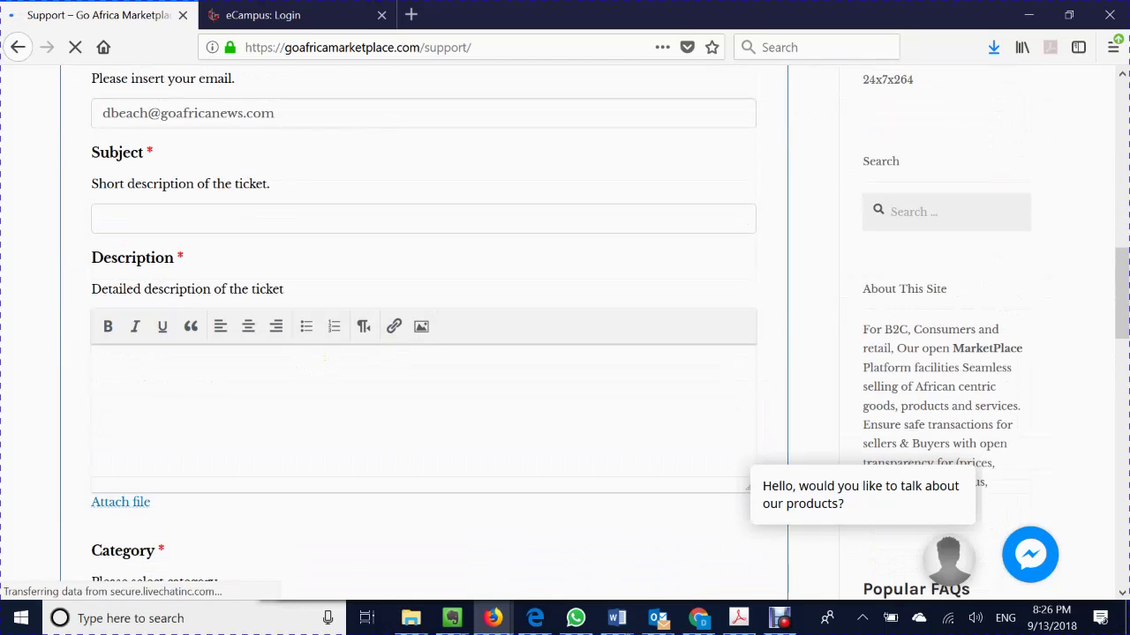
pyautogui.scroll(8, 534, 396)
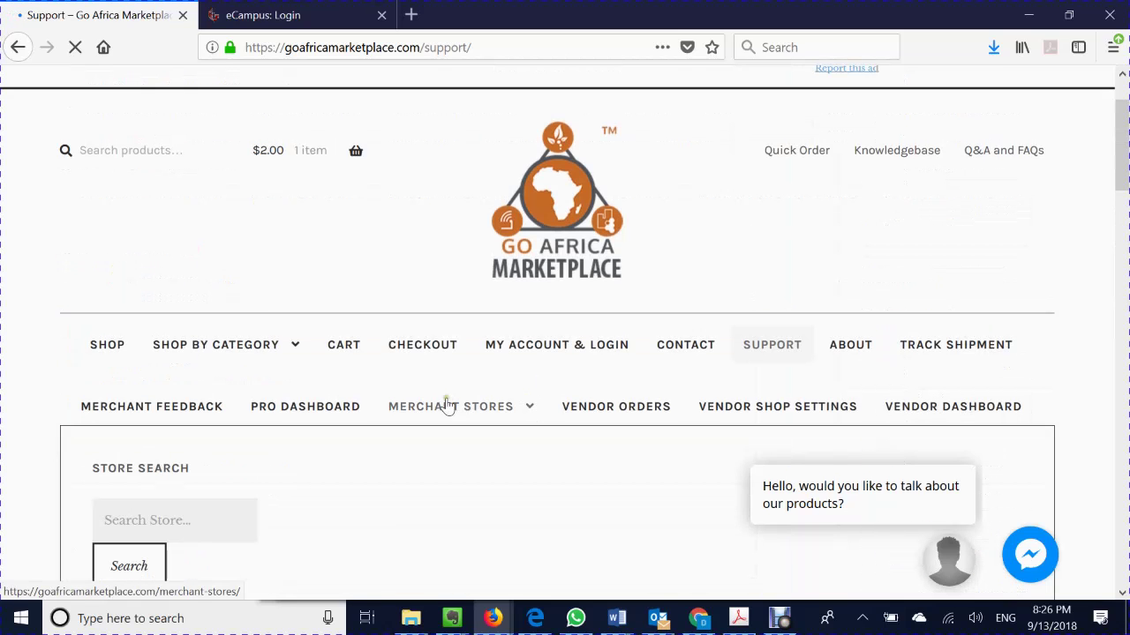
# - Open the Pro Dashboard and review the $0.10 commission due, 1 order and 2 products
pyautogui.click(338, 411)
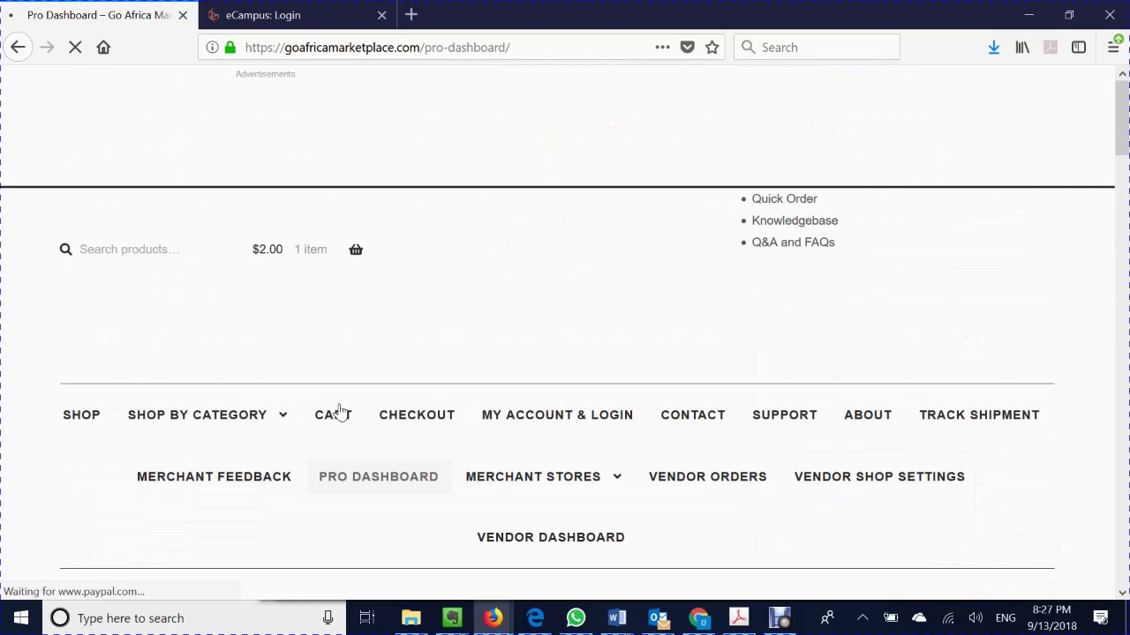
pyautogui.scroll(-10, 342, 412)
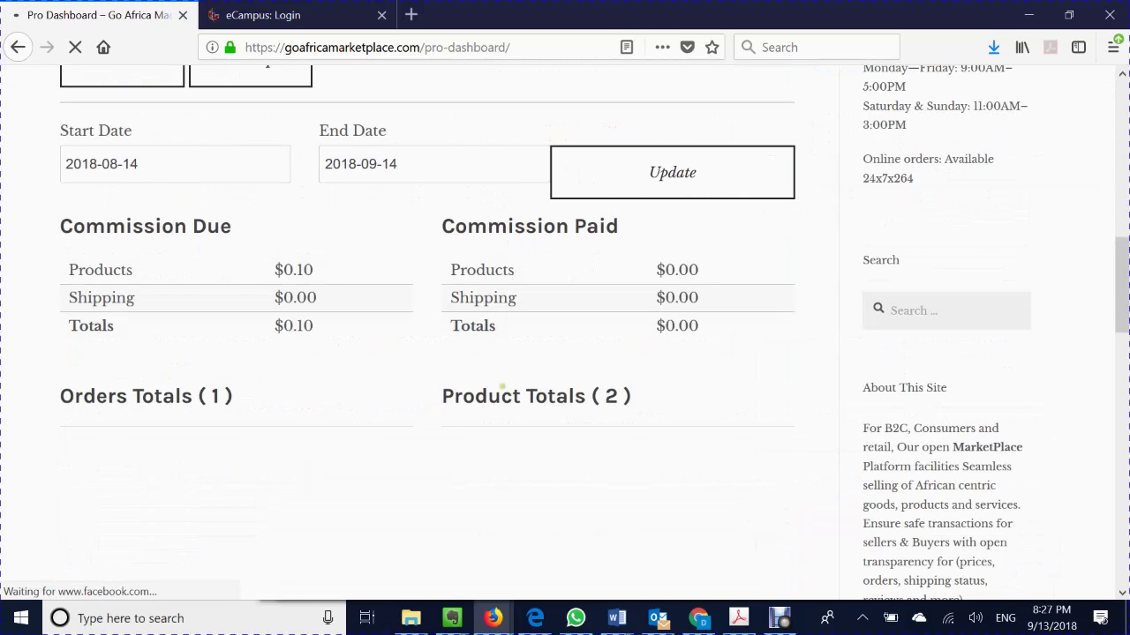
pyautogui.scroll(3, 427, 353)
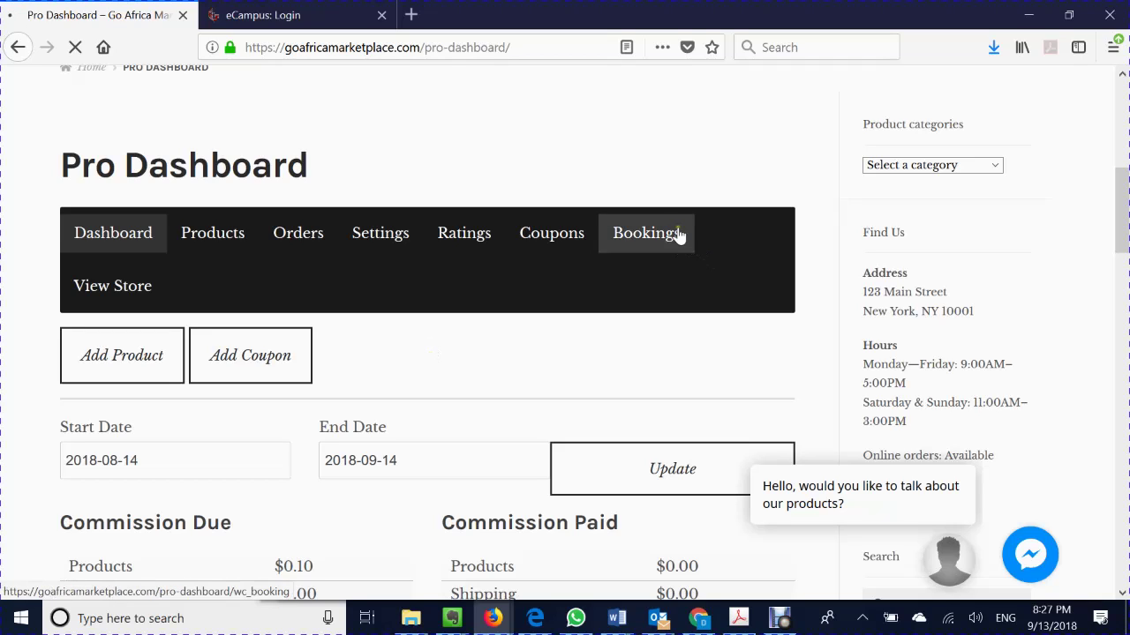
pyautogui.click(648, 236)
pyautogui.scroll(-2, 435, 211)
pyautogui.scroll(1, 435, 212)
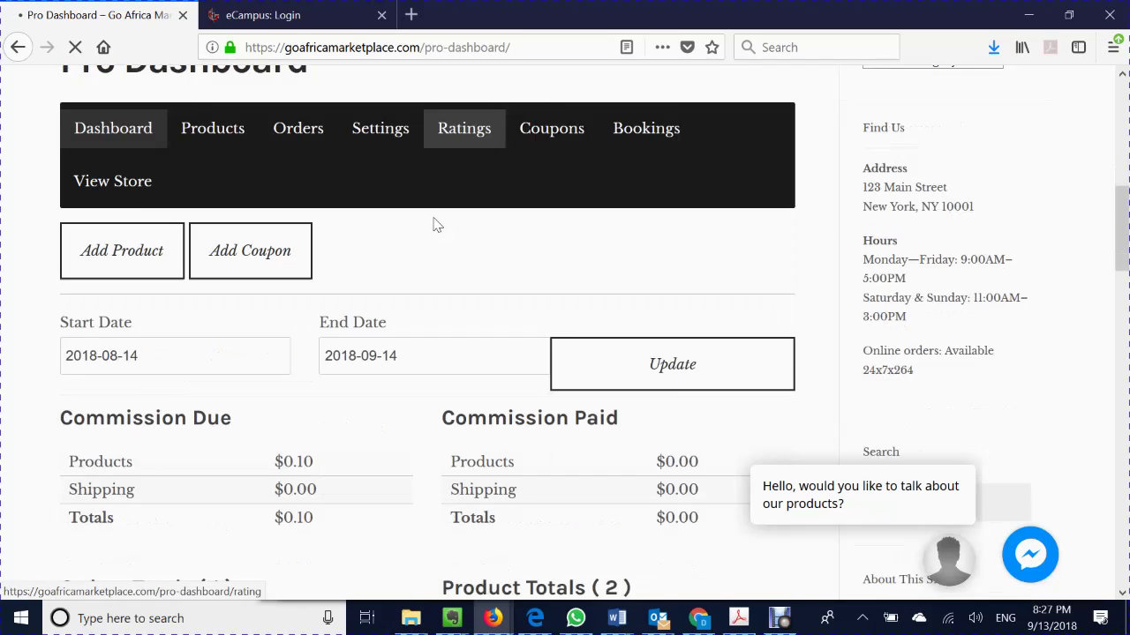
pyautogui.scroll(-1, 435, 225)
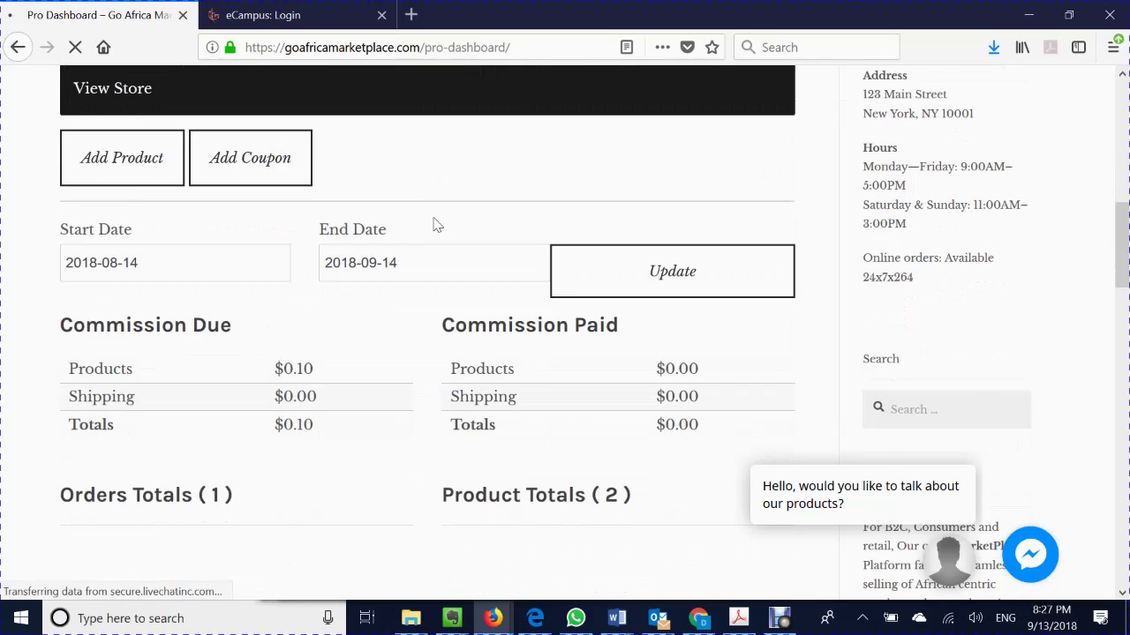
pyautogui.scroll(1, 435, 225)
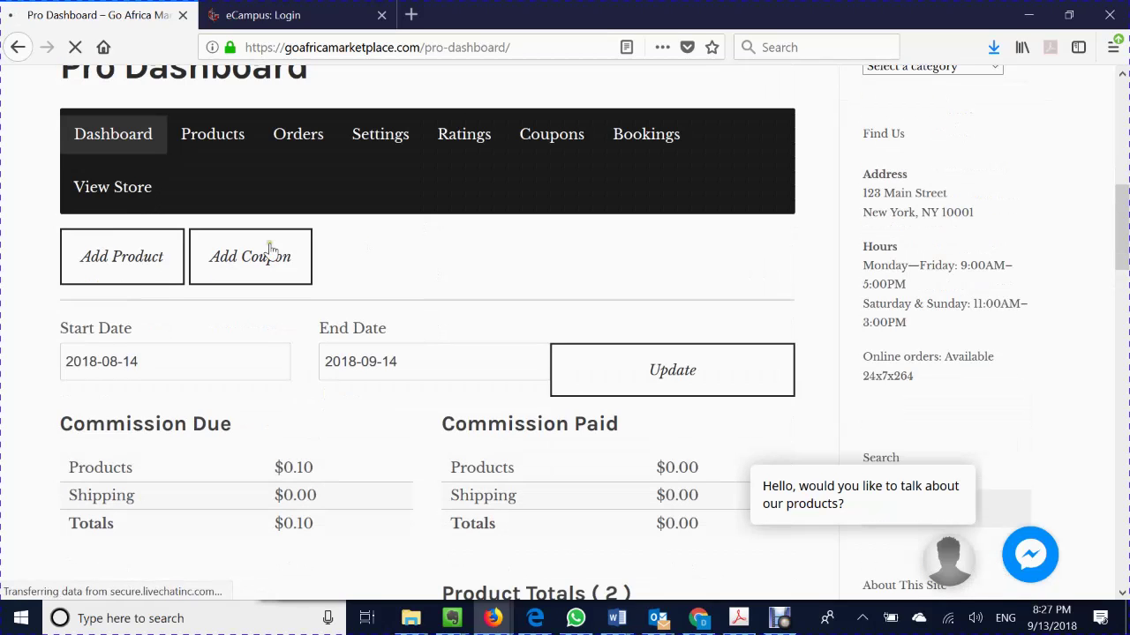
# - Open a blank Add Product form and scroll through its name, description and image fields
pyautogui.click(120, 263)
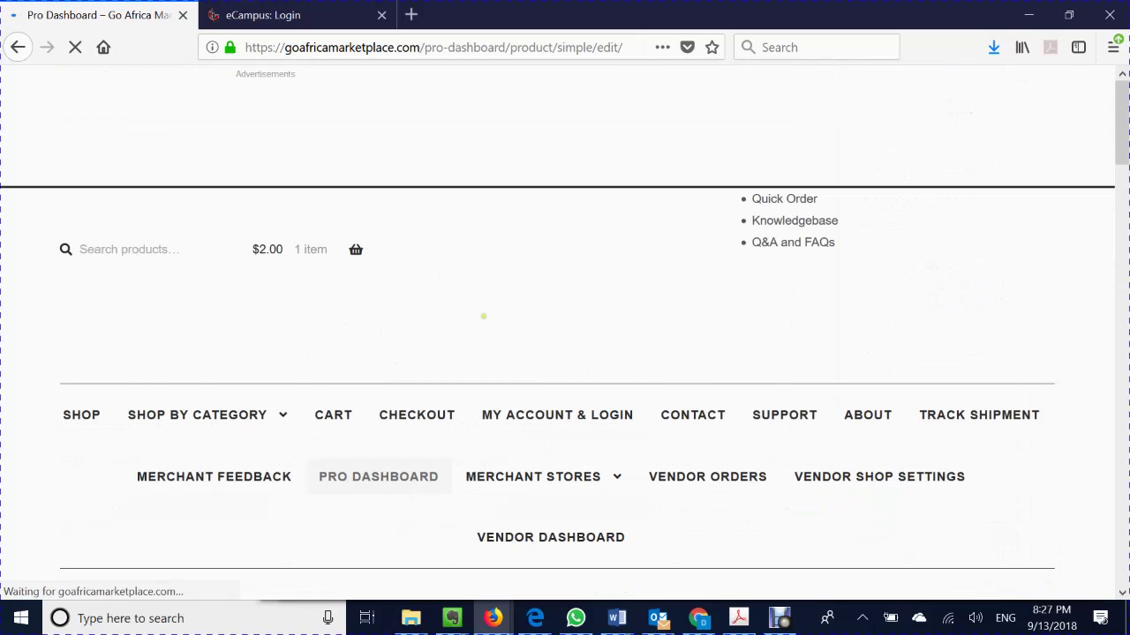
pyautogui.scroll(-10, 485, 320)
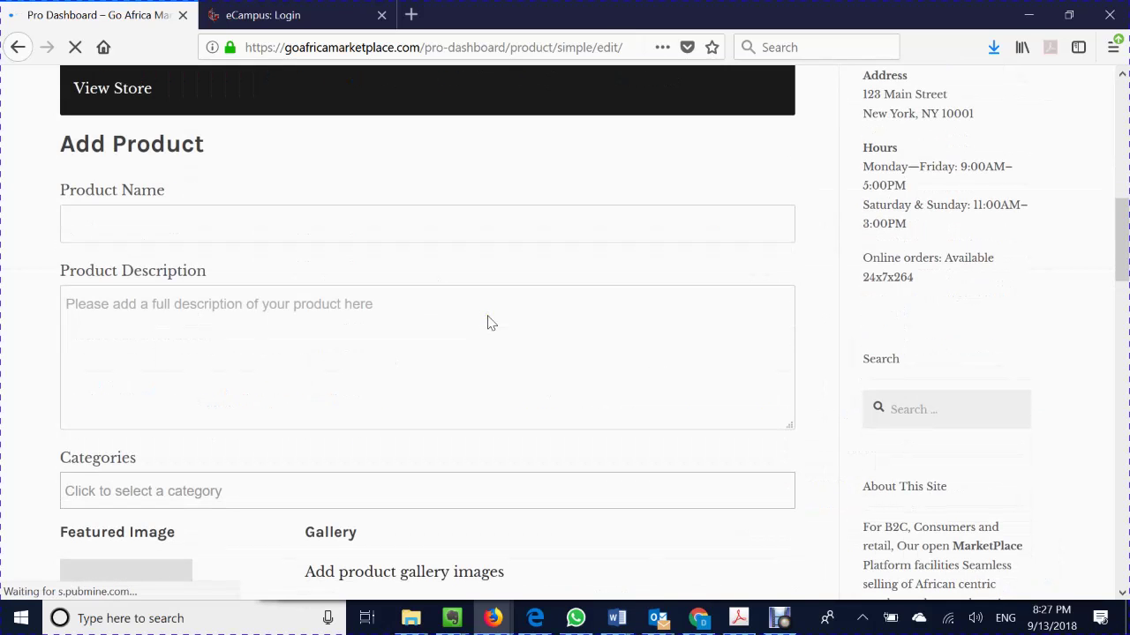
pyautogui.scroll(-3, 490, 321)
pyautogui.scroll(-1, 486, 320)
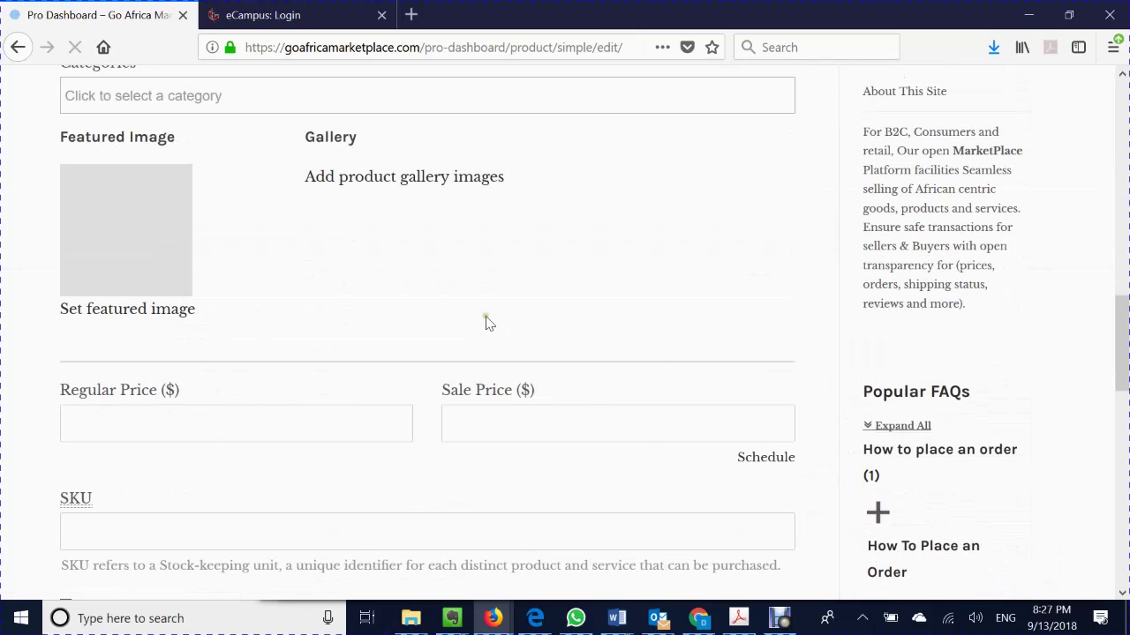
pyautogui.scroll(4, 487, 319)
pyautogui.scroll(1, 486, 315)
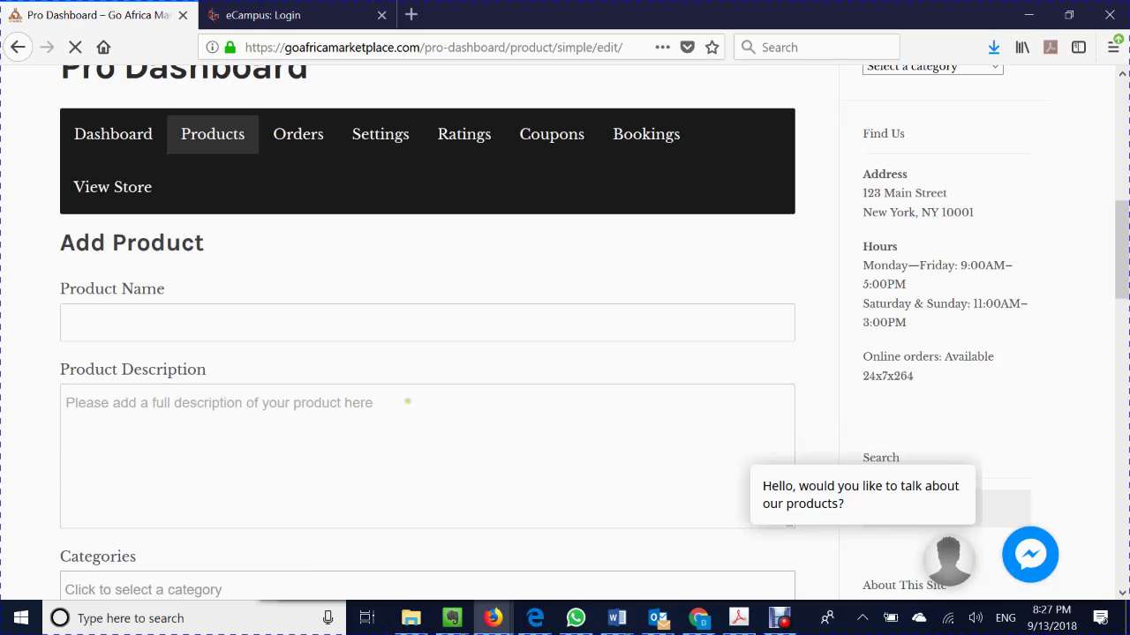
pyautogui.scroll(-1, 408, 401)
# - Expand the Categories dropdown and browse the available product categories
pyautogui.click(278, 488)
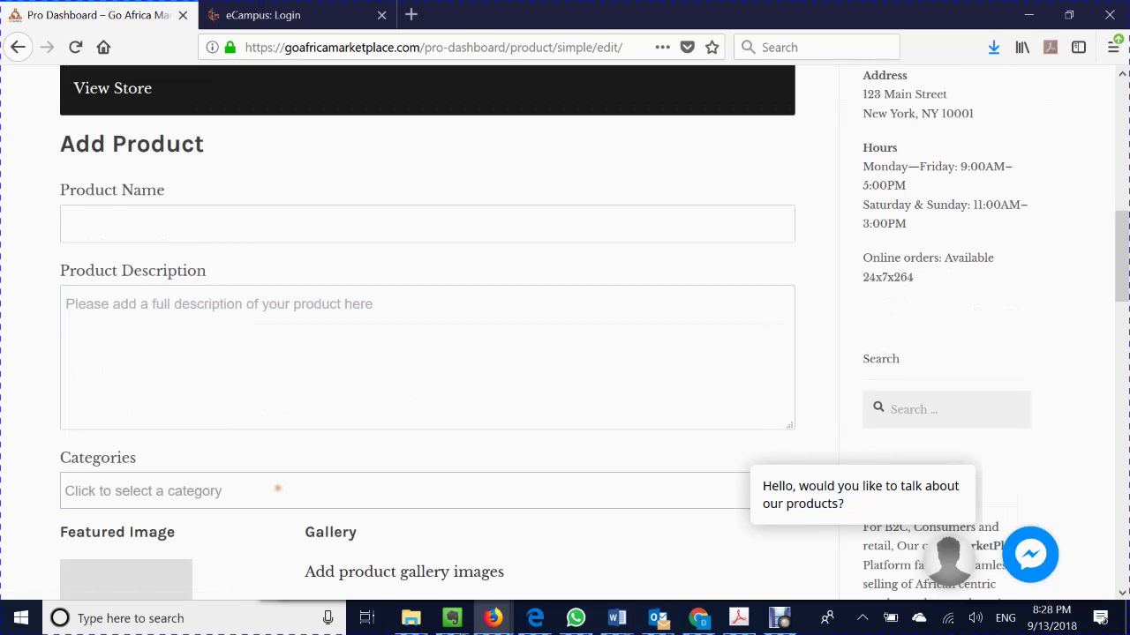
pyautogui.click(277, 488)
pyautogui.scroll(-5, 269, 375)
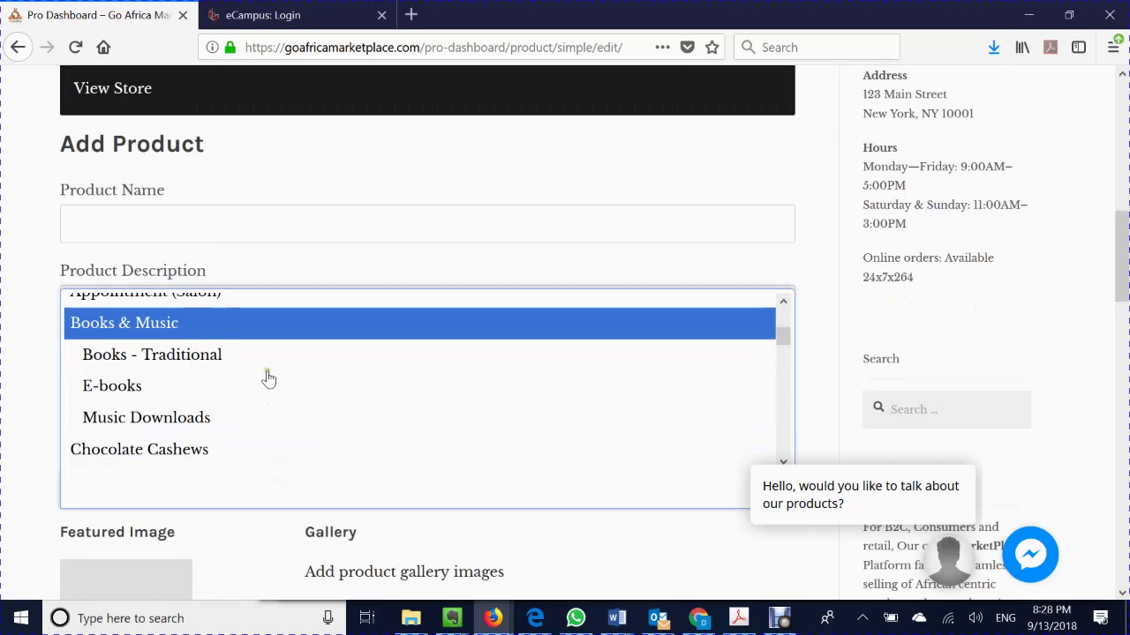
pyautogui.scroll(8, 269, 380)
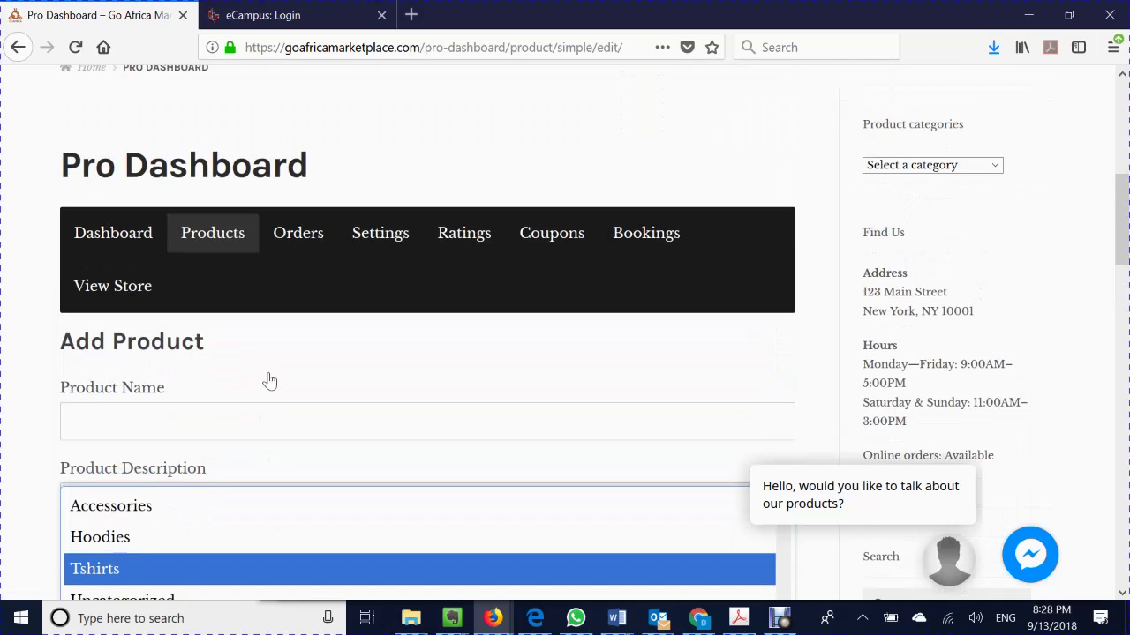
pyautogui.scroll(-2, 269, 381)
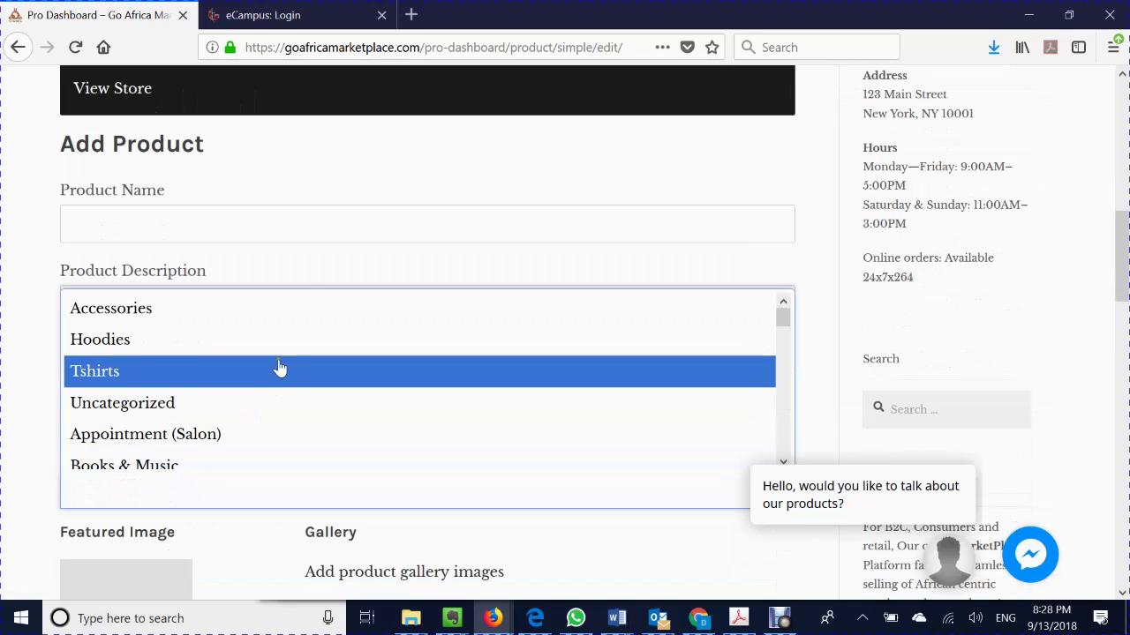
# - Close the category list without choosing one and submit the blank Add Product form
pyautogui.click(331, 270)
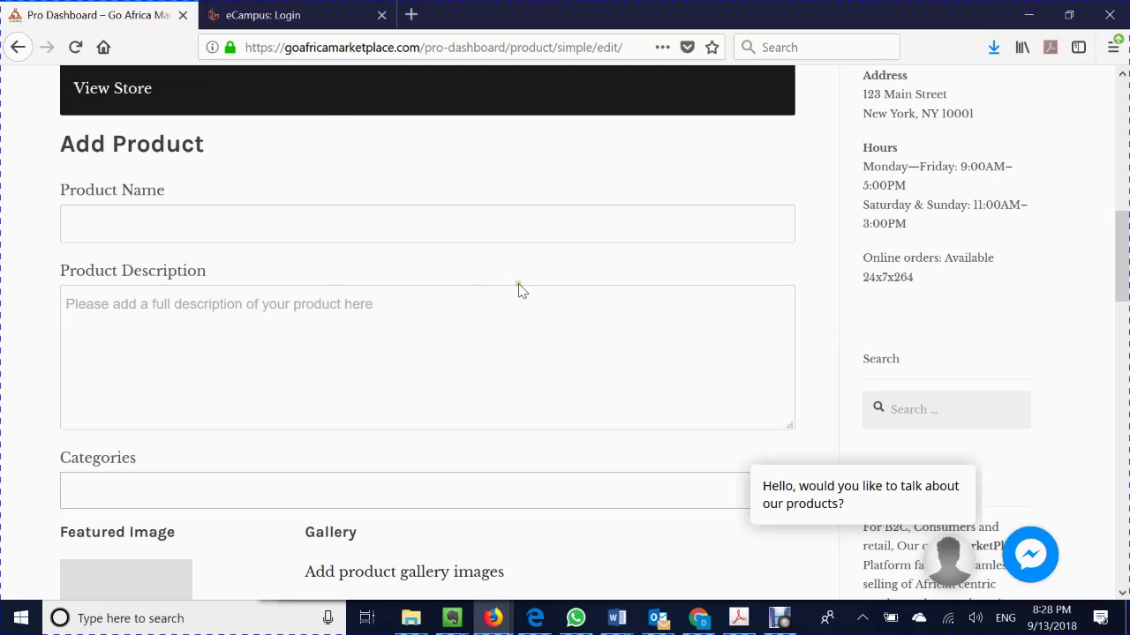
pyautogui.scroll(-3, 520, 290)
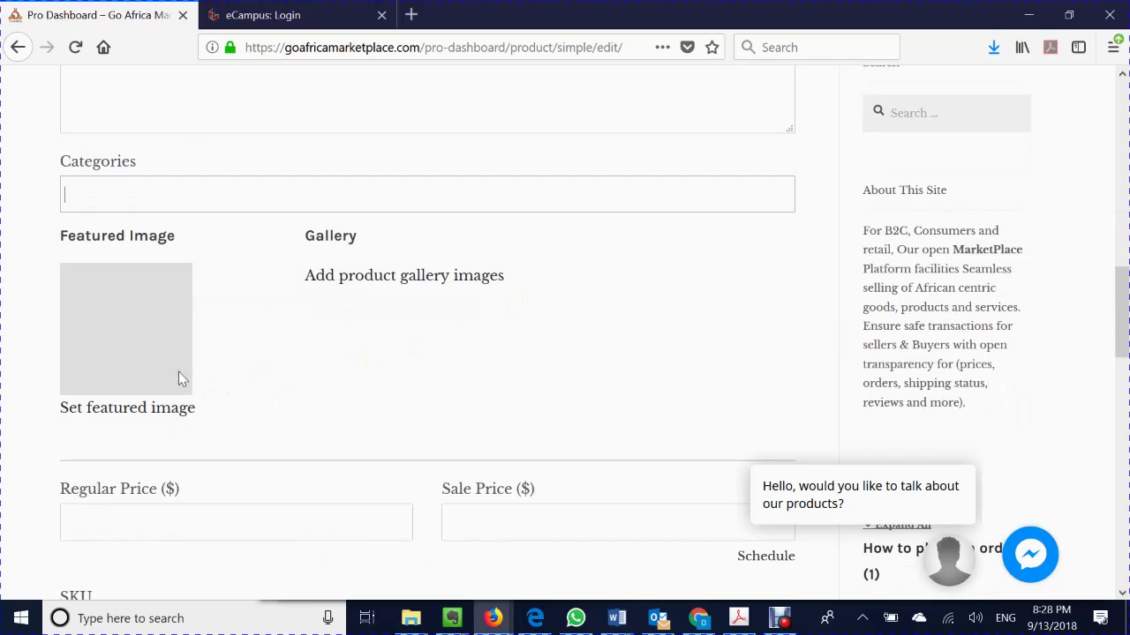
pyautogui.scroll(-2, 335, 413)
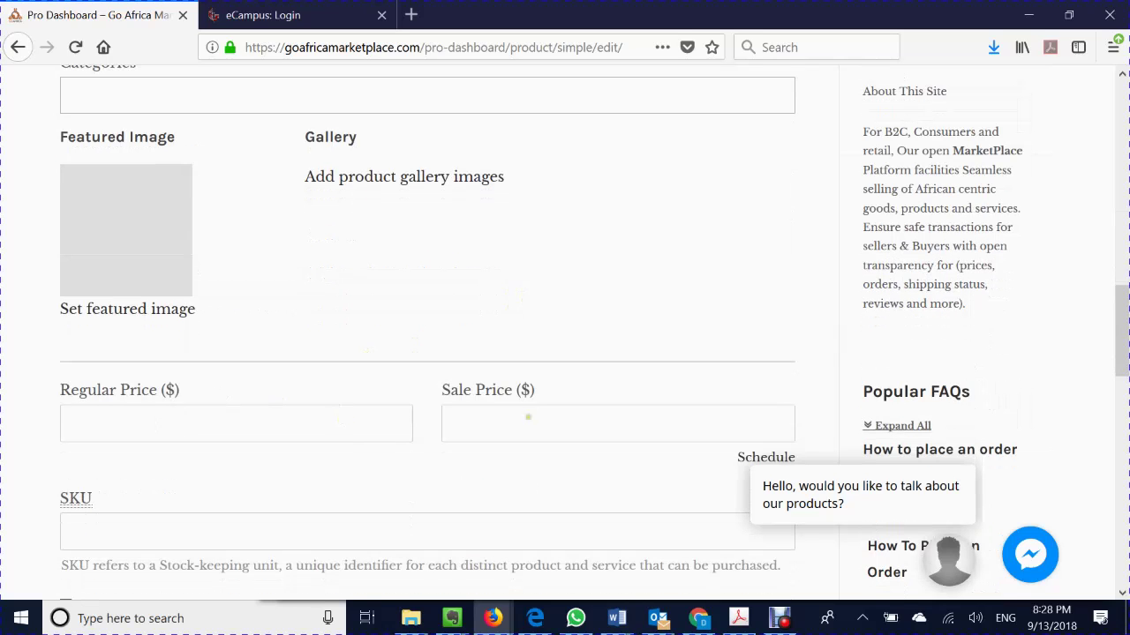
pyautogui.scroll(-2, 406, 477)
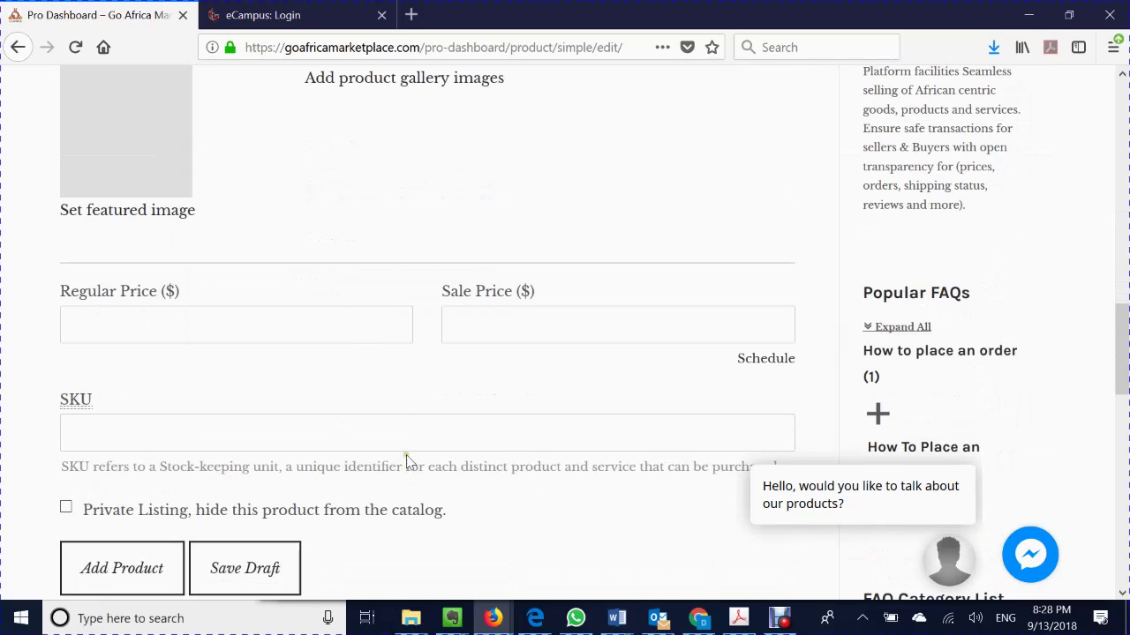
pyautogui.click(155, 572)
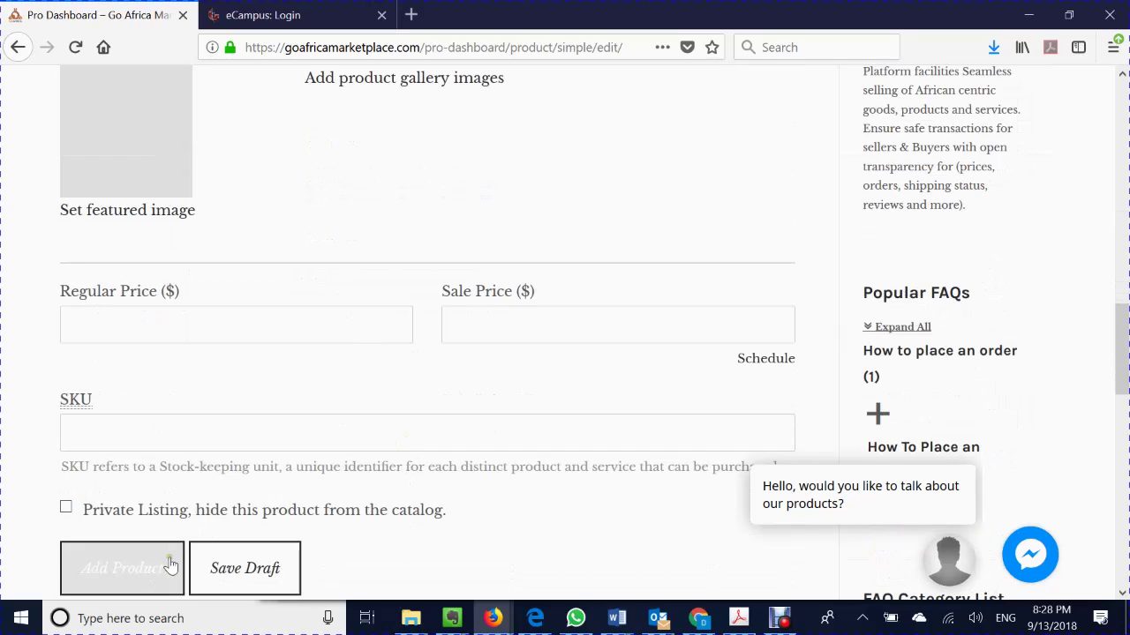